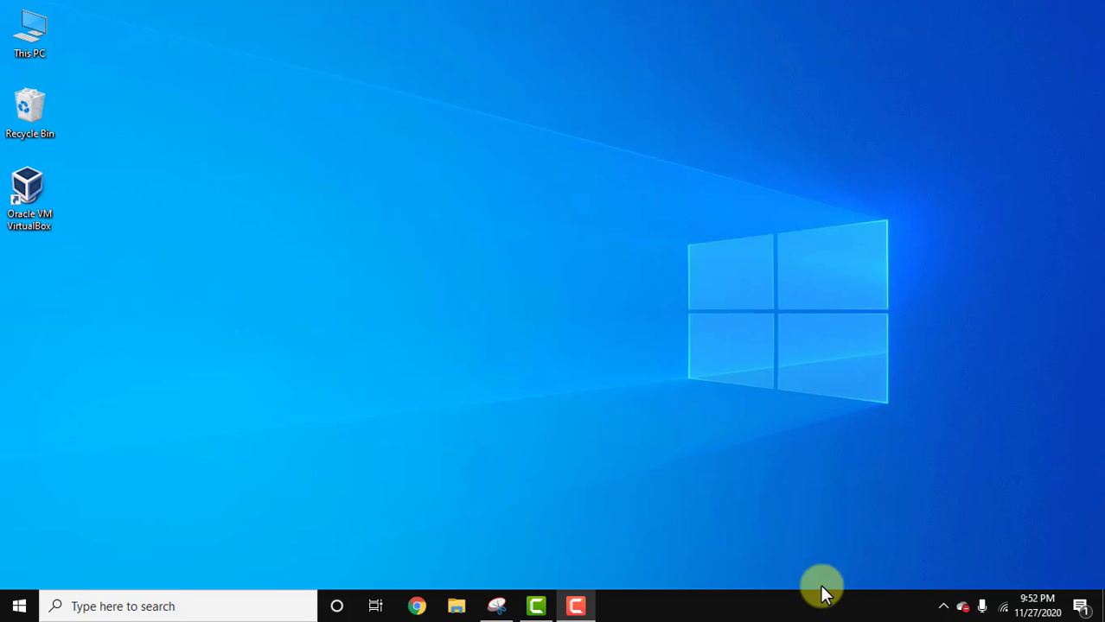
Step: Open Chrome, search Google for "php" and open the official php.net website from the results
left_click(414, 608)
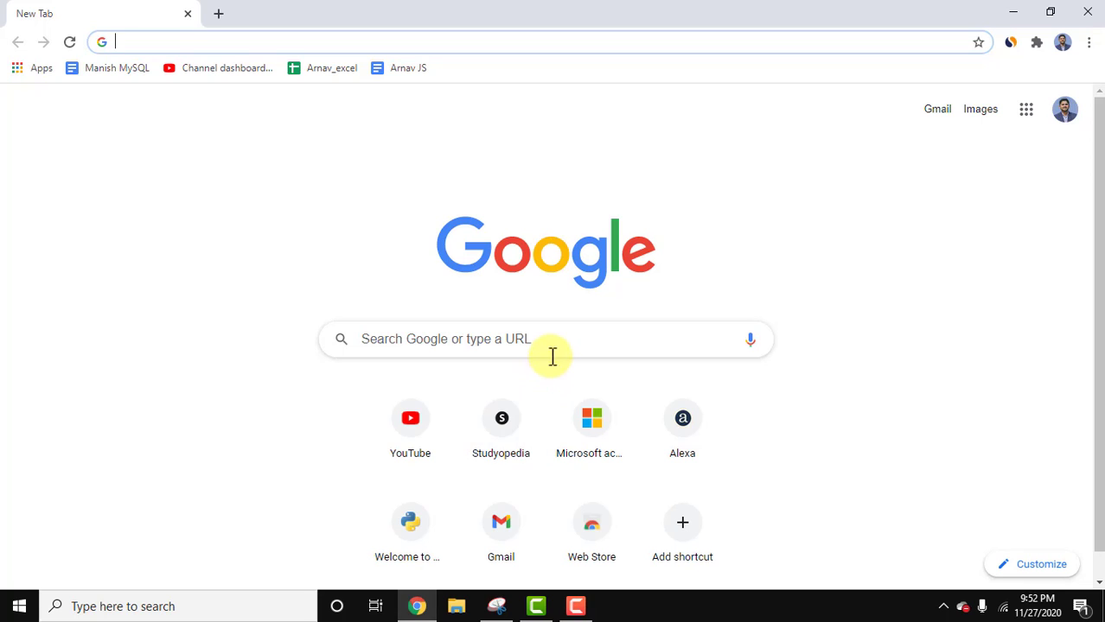
left_click(559, 346)
type("php")
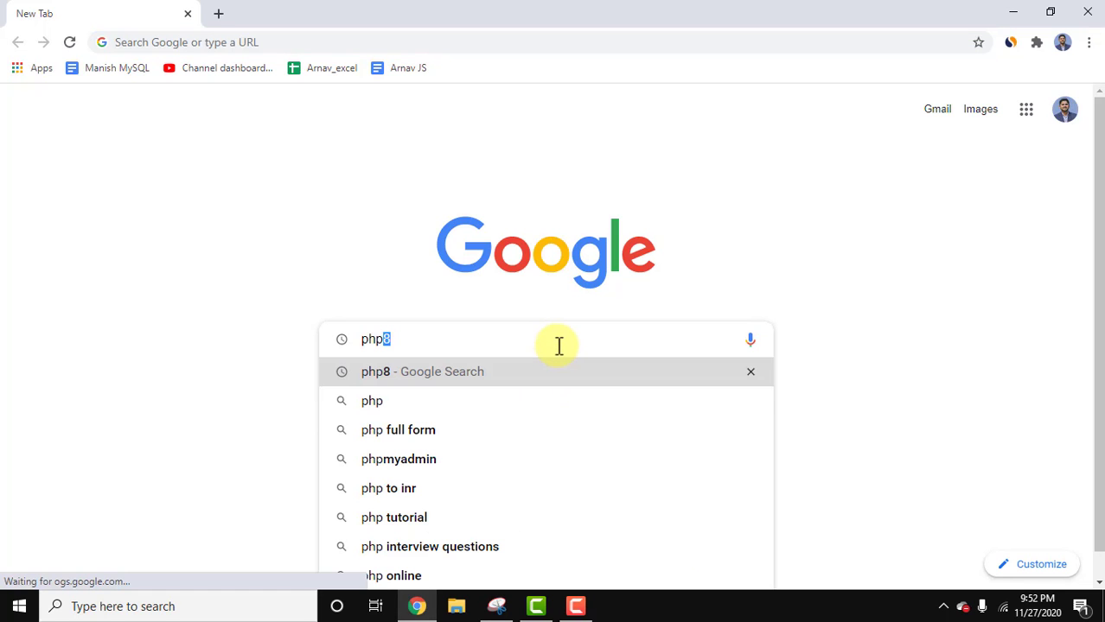
key("BackSpace")
key("Return")
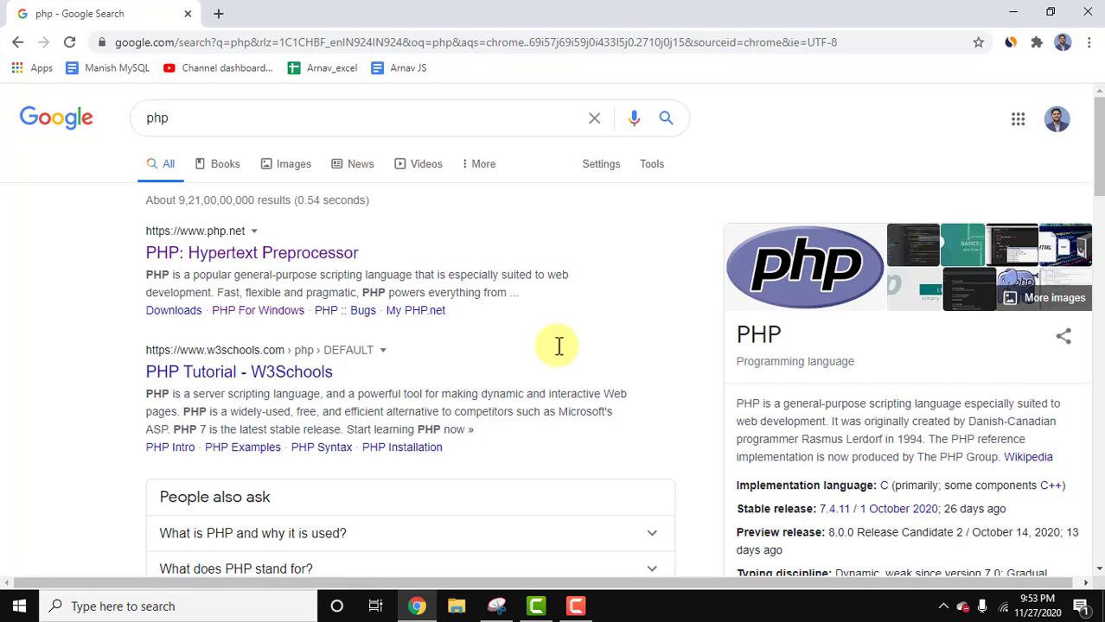
left_click(258, 261)
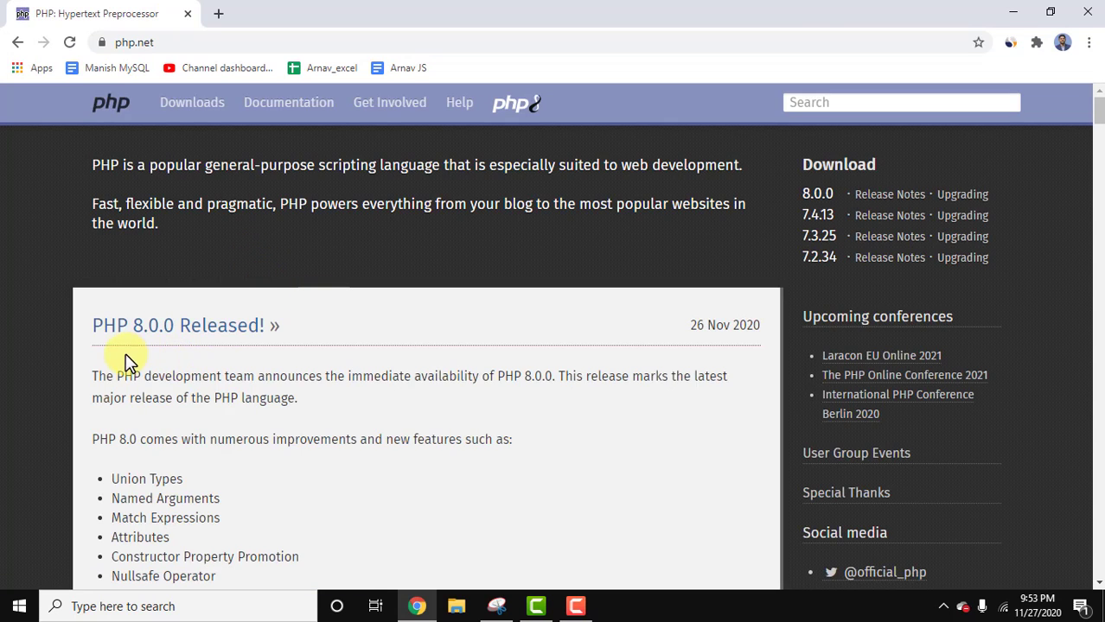
Step: Read the PHP 8.0.0 release announcement on php.net, including the new feature list with Just In Time Compilation
scroll(432, 417, "down", 2)
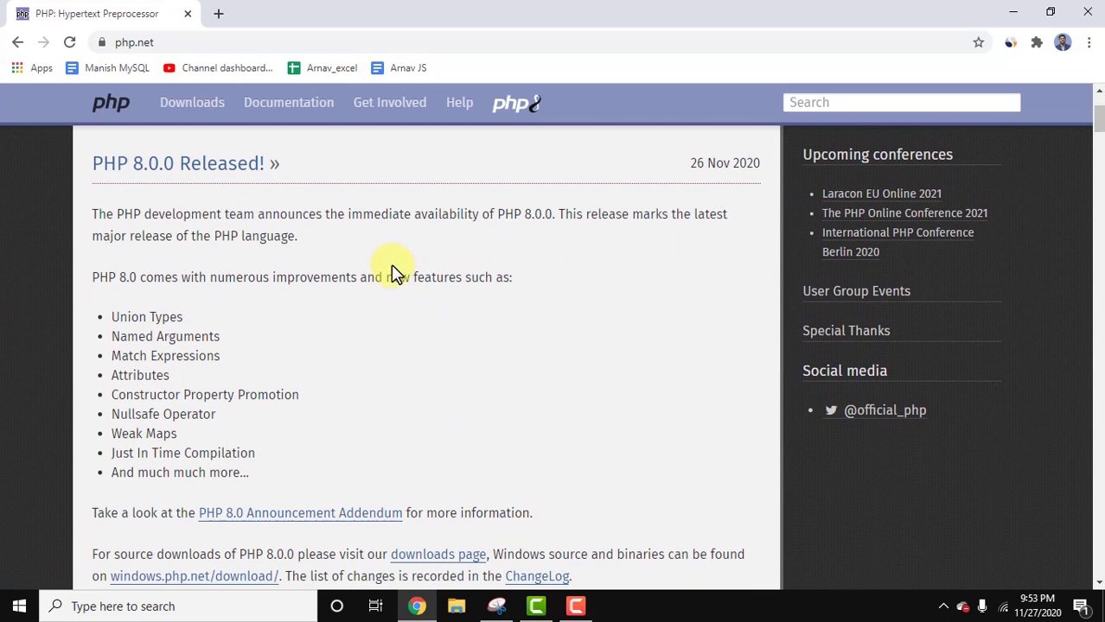
triple_click(401, 278)
left_click(372, 323)
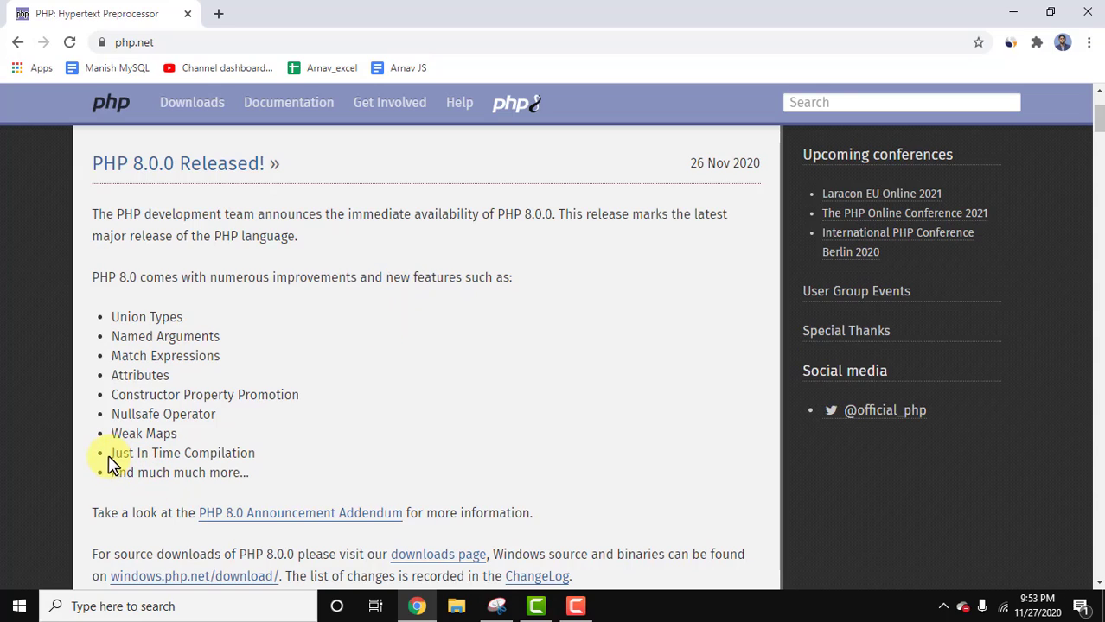
left_click_drag(114, 453, 252, 452)
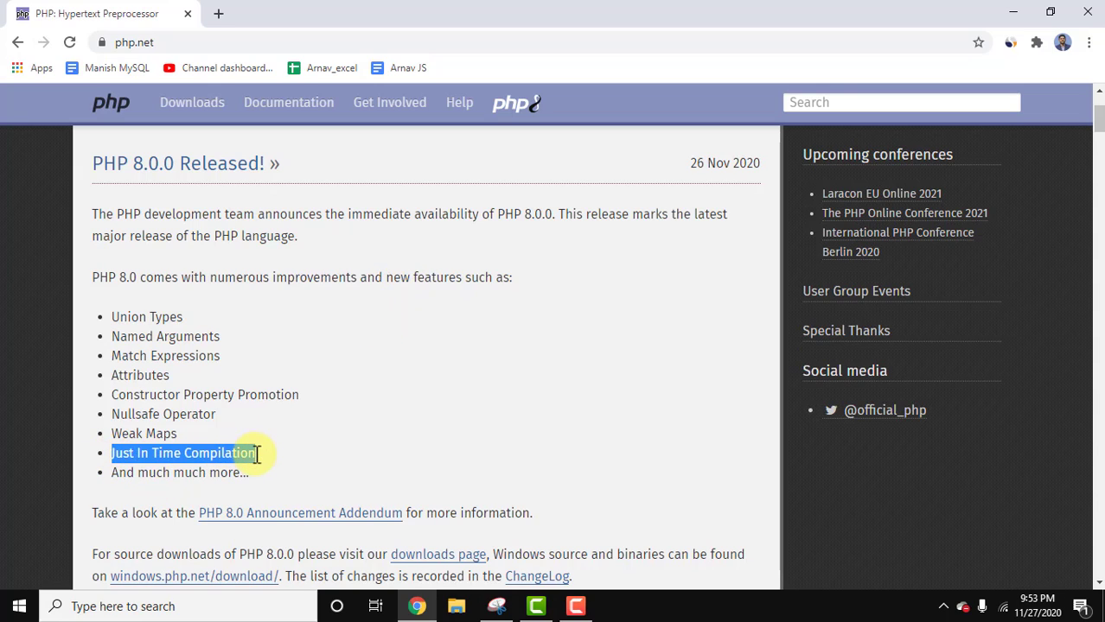
left_click(517, 368)
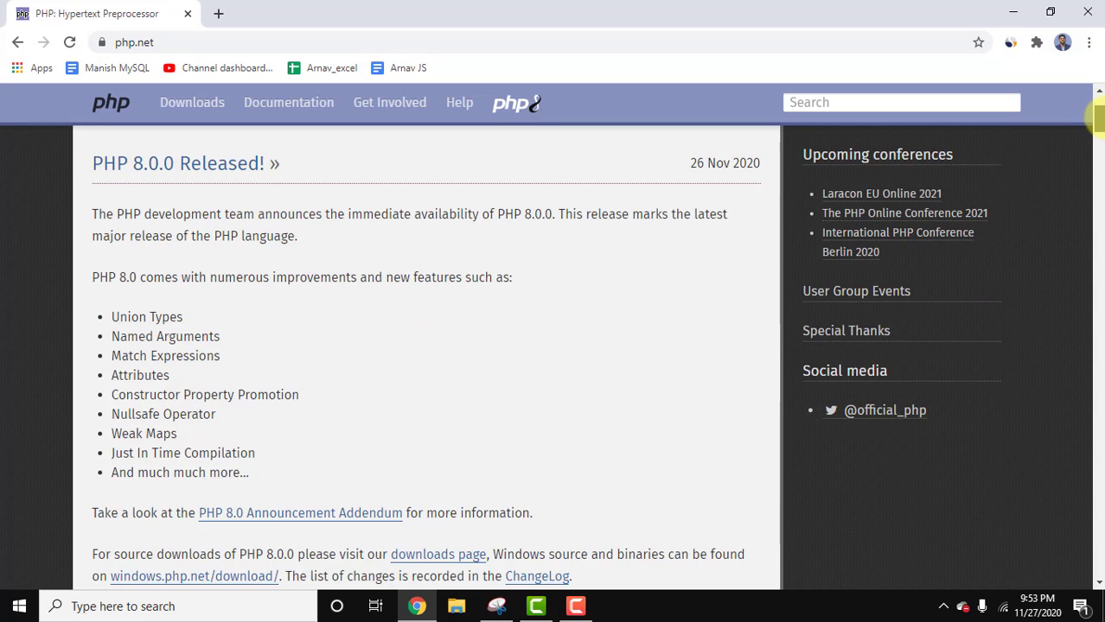
scroll(1087, 129, "up", 2)
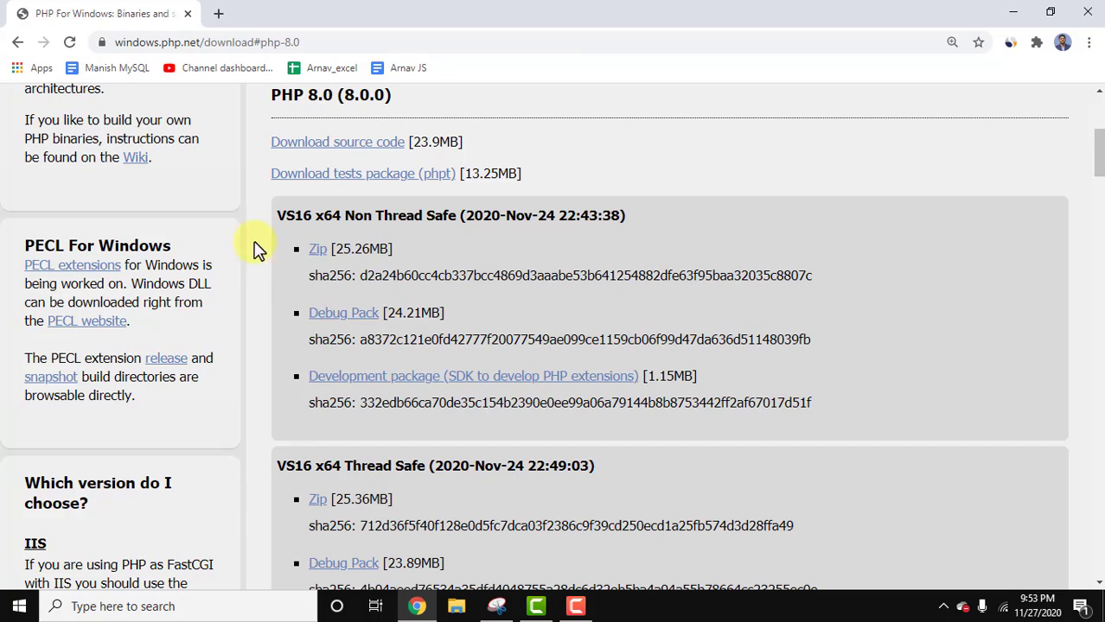
Step: Compare the x64 Non Thread Safe and Thread Safe builds of PHP 8.0 on the Windows downloads page
left_click(557, 41)
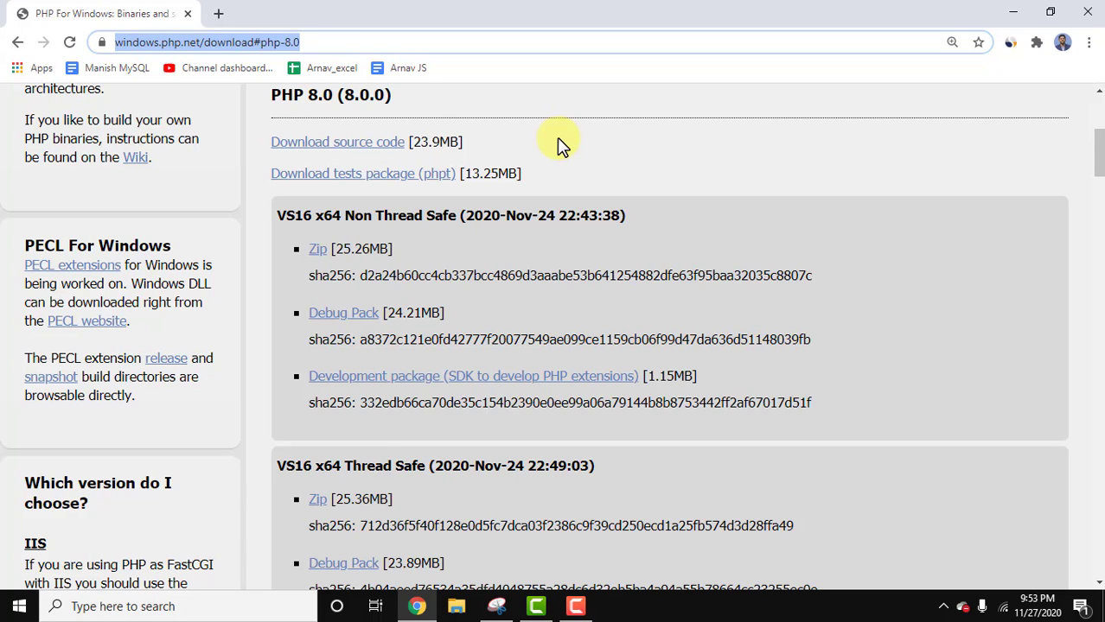
left_click(347, 216)
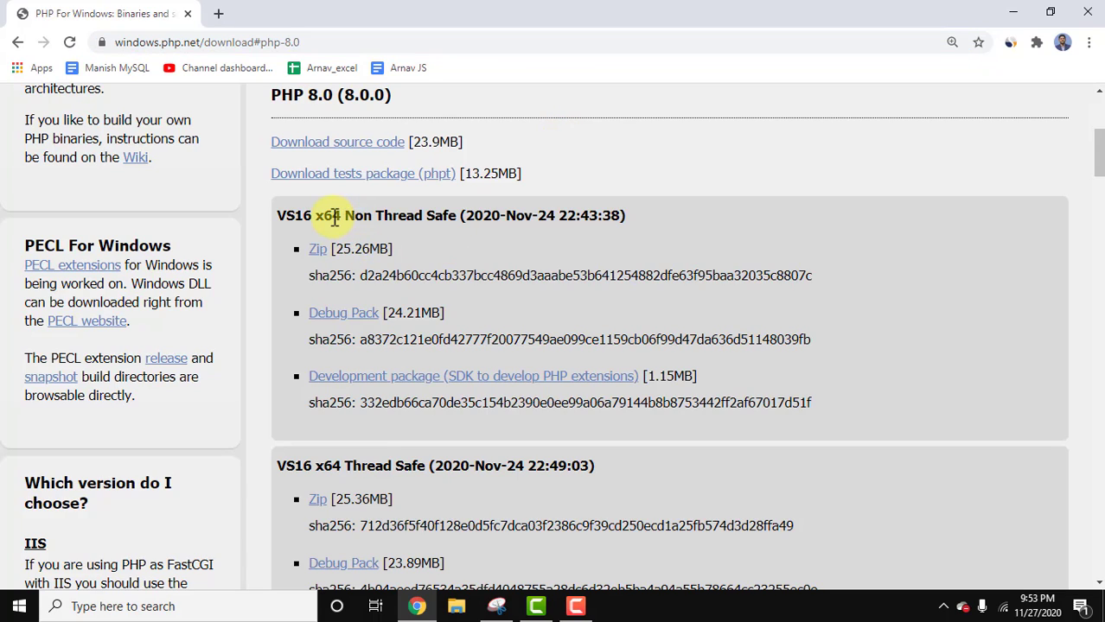
triple_click(336, 216)
left_click(363, 215)
left_click_drag(345, 216, 455, 216)
left_click_drag(345, 465, 426, 465)
left_click(437, 464)
Step: Download the Zip of the VS16 x64 Thread Safe build of PHP 8.0.0
scroll(1098, 148, "down", 1)
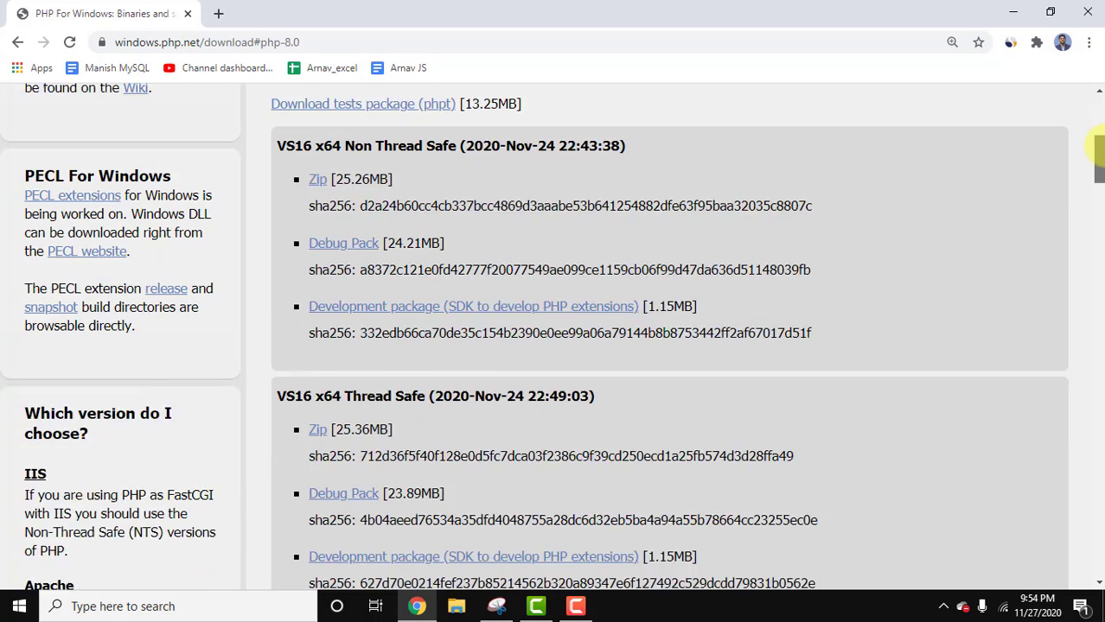
left_click_drag(1098, 148, 1097, 177)
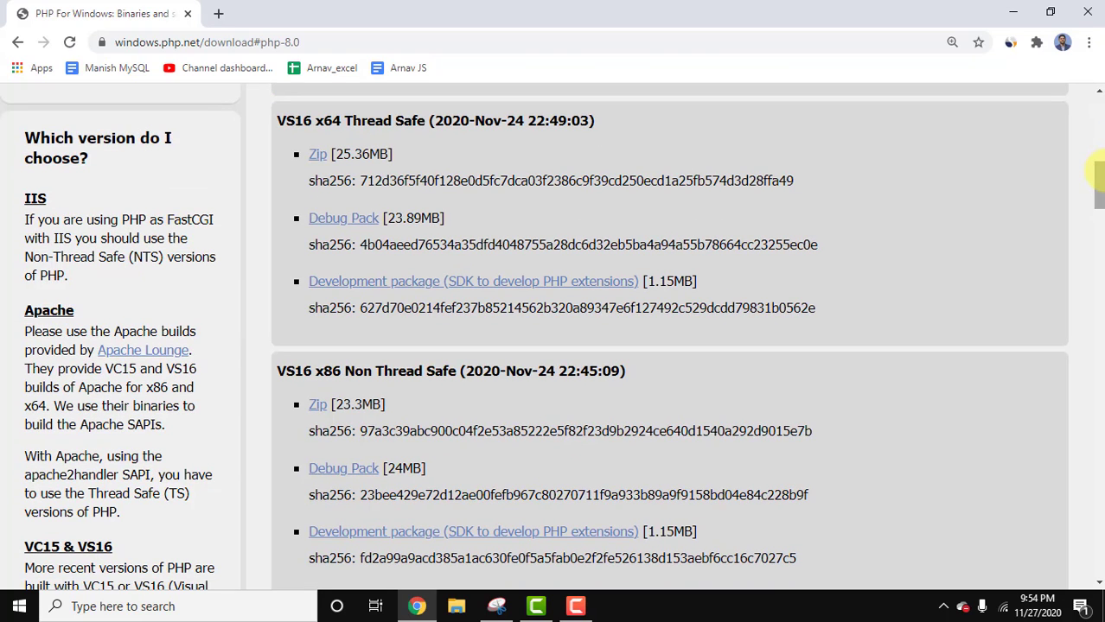
left_click_drag(348, 121, 422, 116)
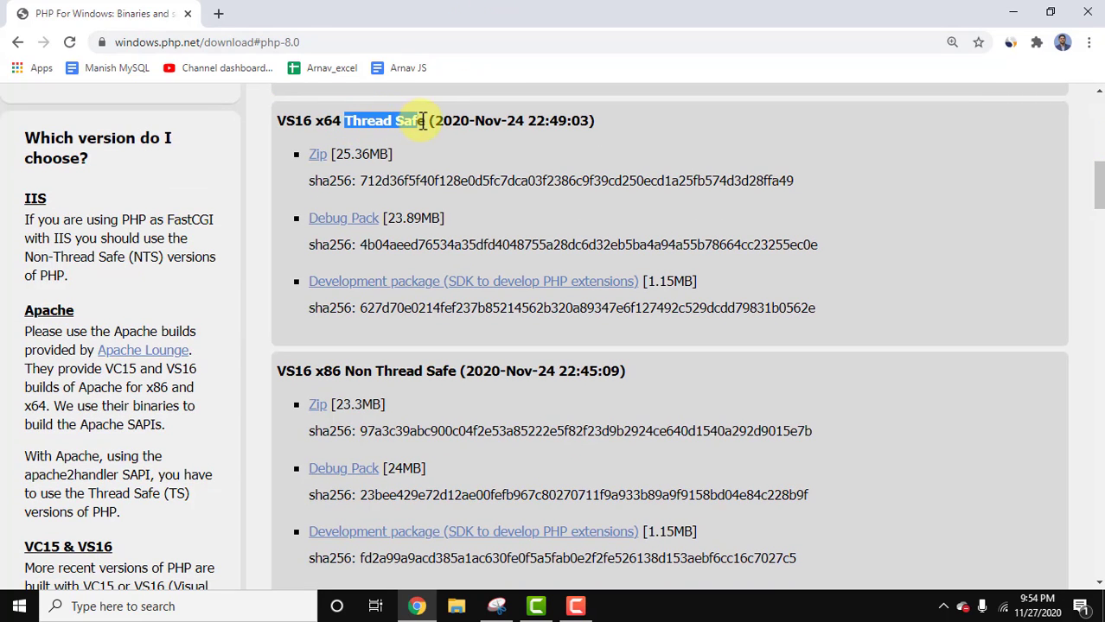
left_click(358, 153)
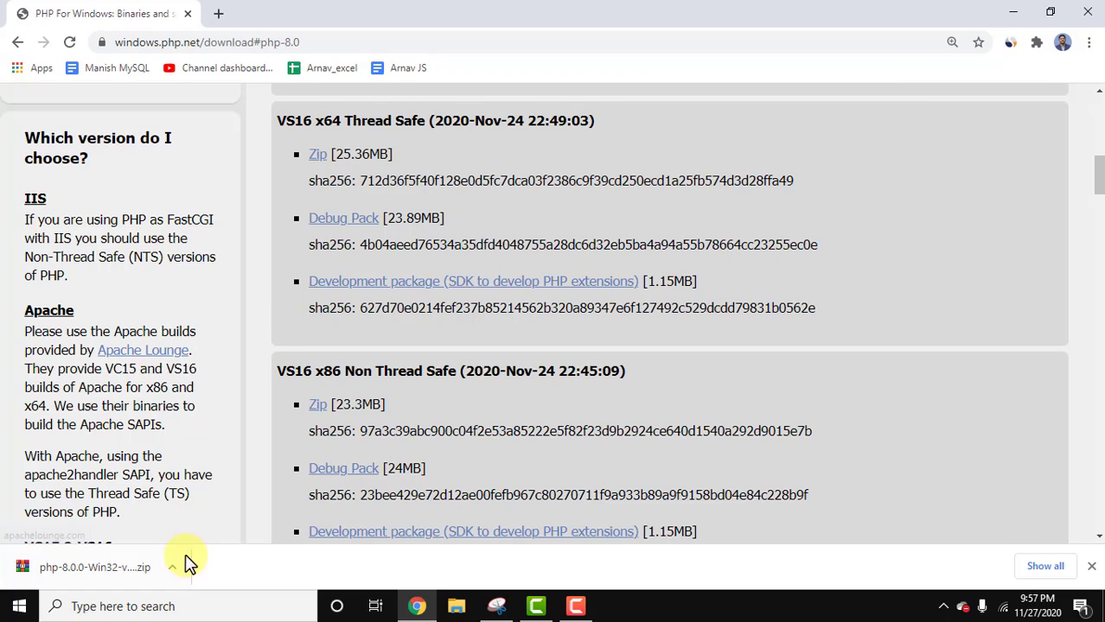
Step: Show the downloaded PHP zip in its folder and extract it with WinRAR to php-8.0.0-Win32-vs16-x64
right_click(149, 586)
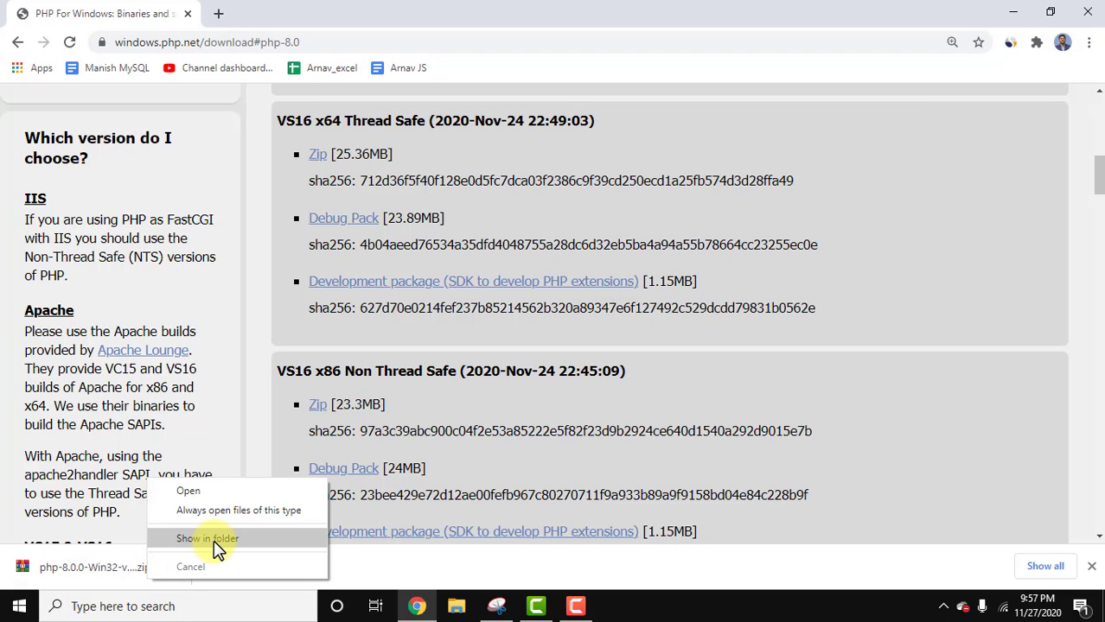
left_click(208, 538)
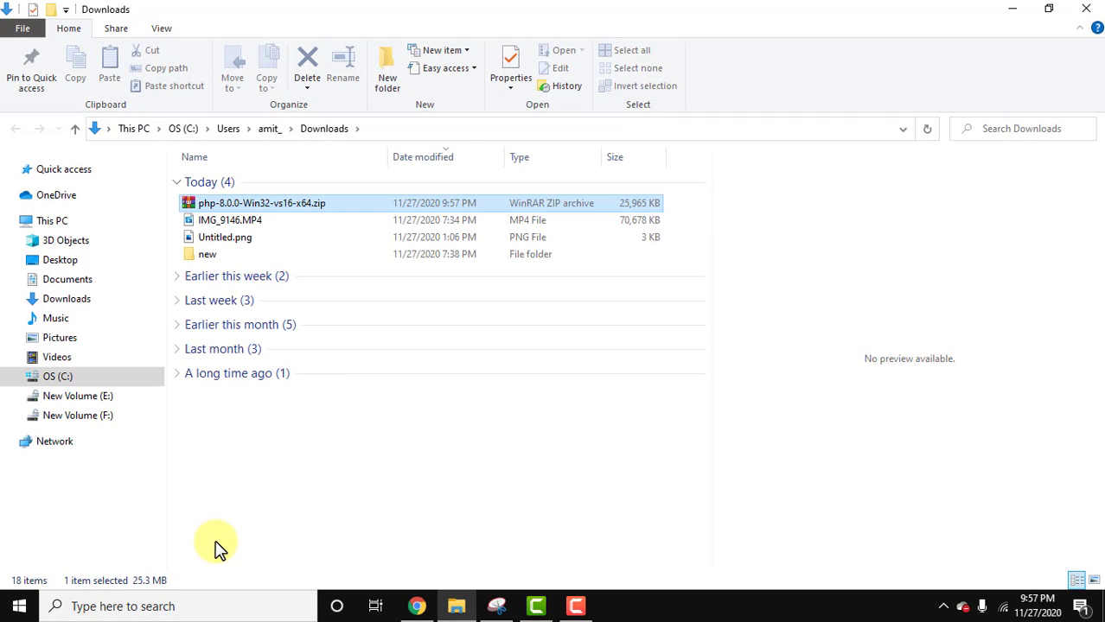
right_click(427, 212)
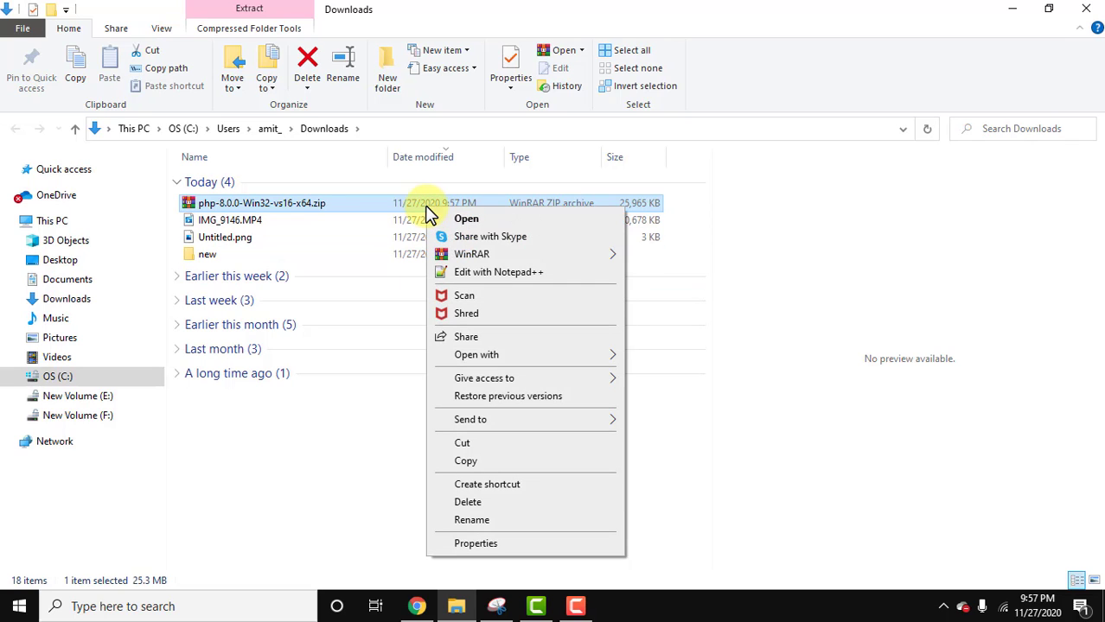
mouse_move(582, 255)
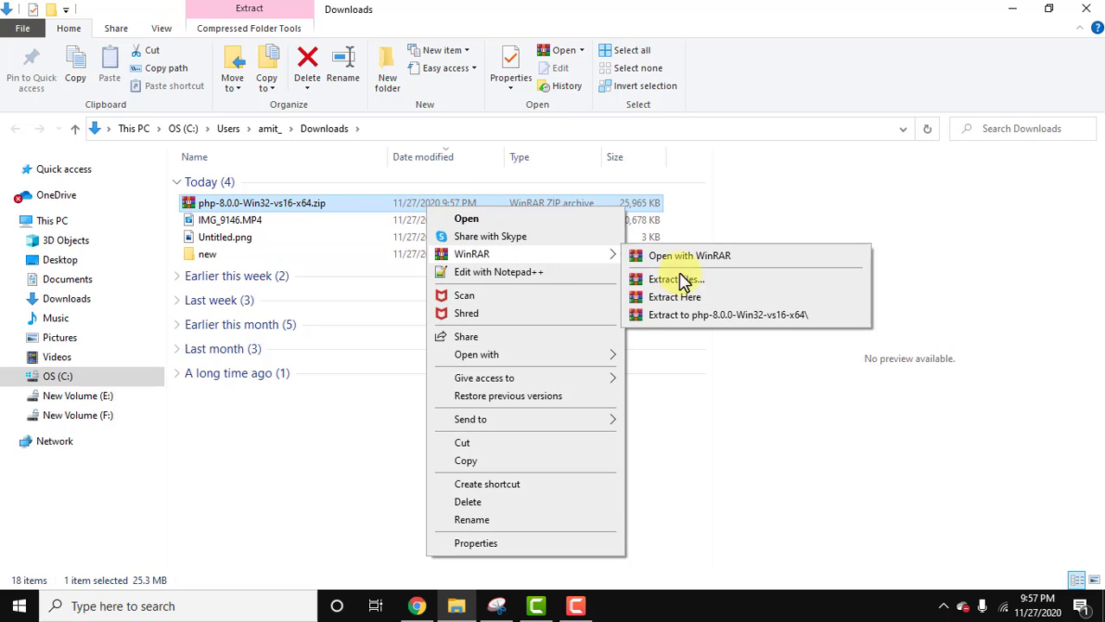
left_click(728, 314)
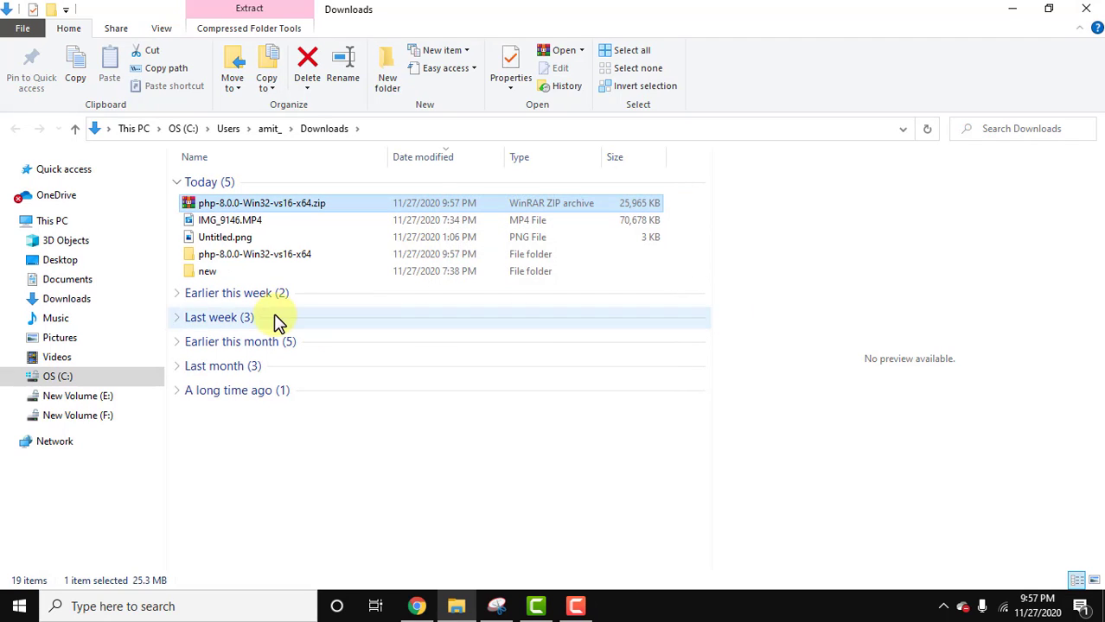
Step: Rename the extracted PHP folder in Downloads as php-8.0.0
left_click(286, 260)
right_click(286, 260)
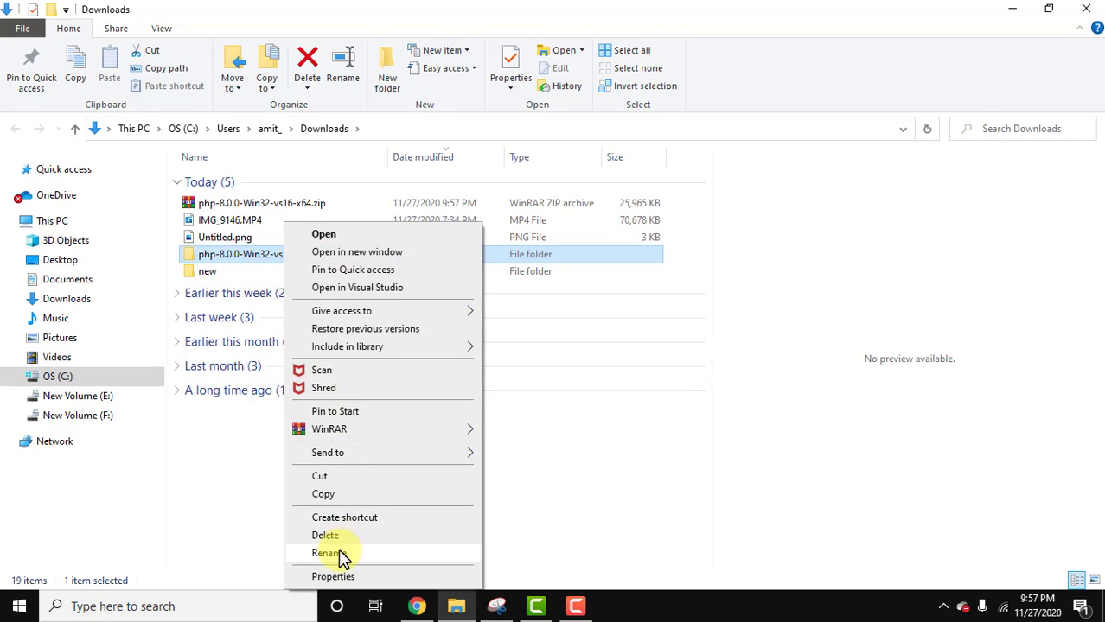
left_click(325, 553)
left_click(330, 254)
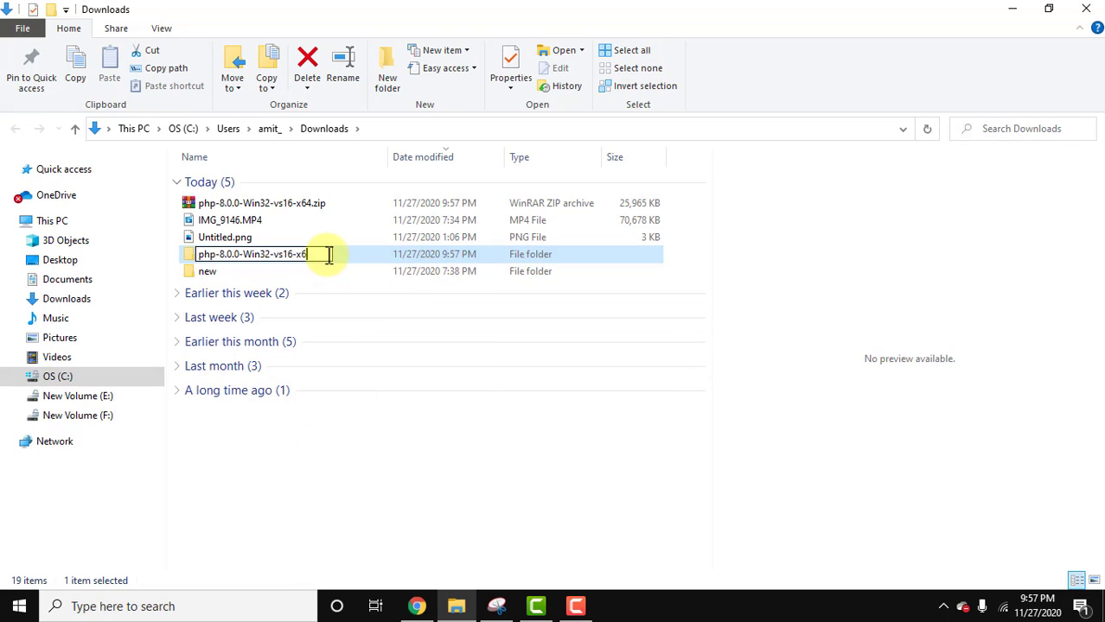
key("BackSpace")
key("BackSpace")
key("BackSpace")
key("BackSpace")
key("BackSpace")
key("BackSpace")
key("BackSpace")
key("BackSpace")
key("BackSpace")
key("BackSpace")
key("BackSpace")
key("BackSpace")
key("BackSpace")
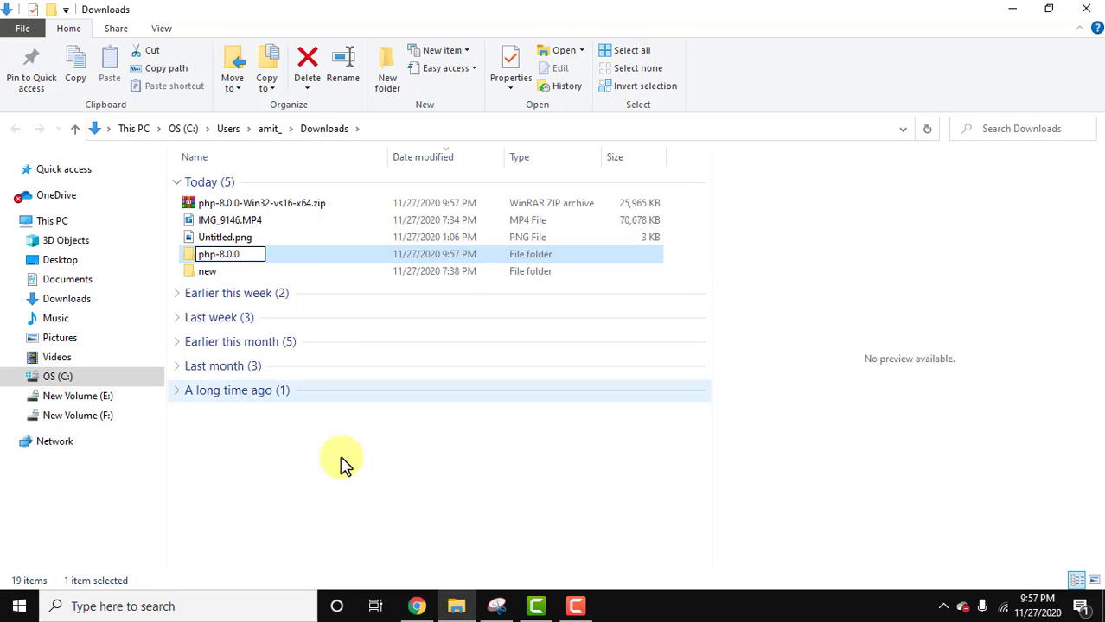
left_click(342, 510)
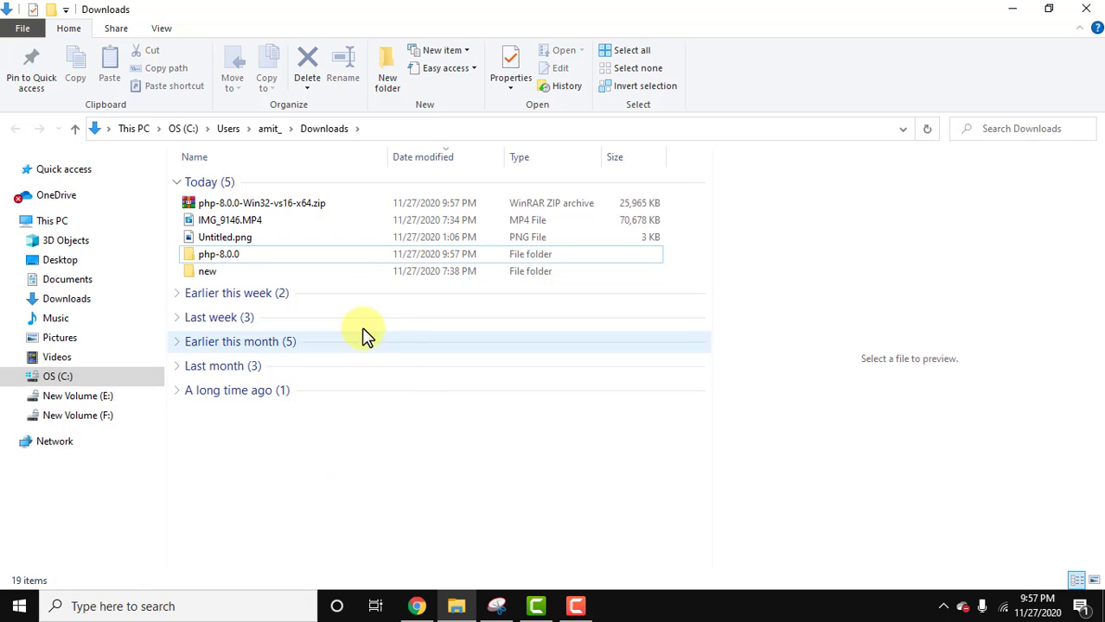
Step: Copy the php-8.0.0 folder from Downloads into C:\Program Files, granting administrator permission
right_click(363, 259)
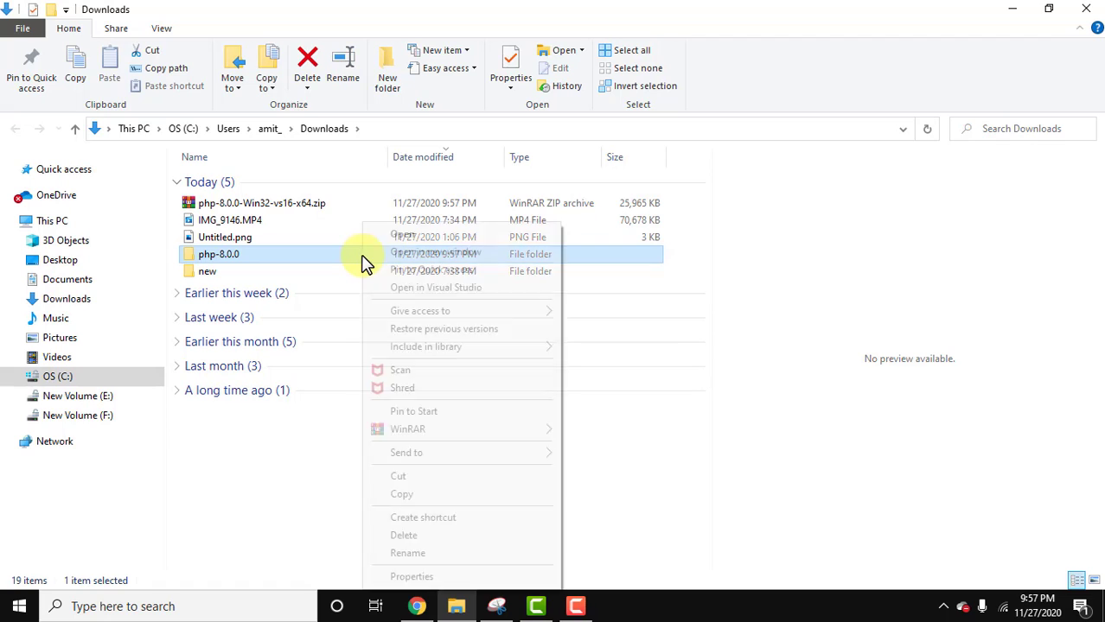
left_click(412, 500)
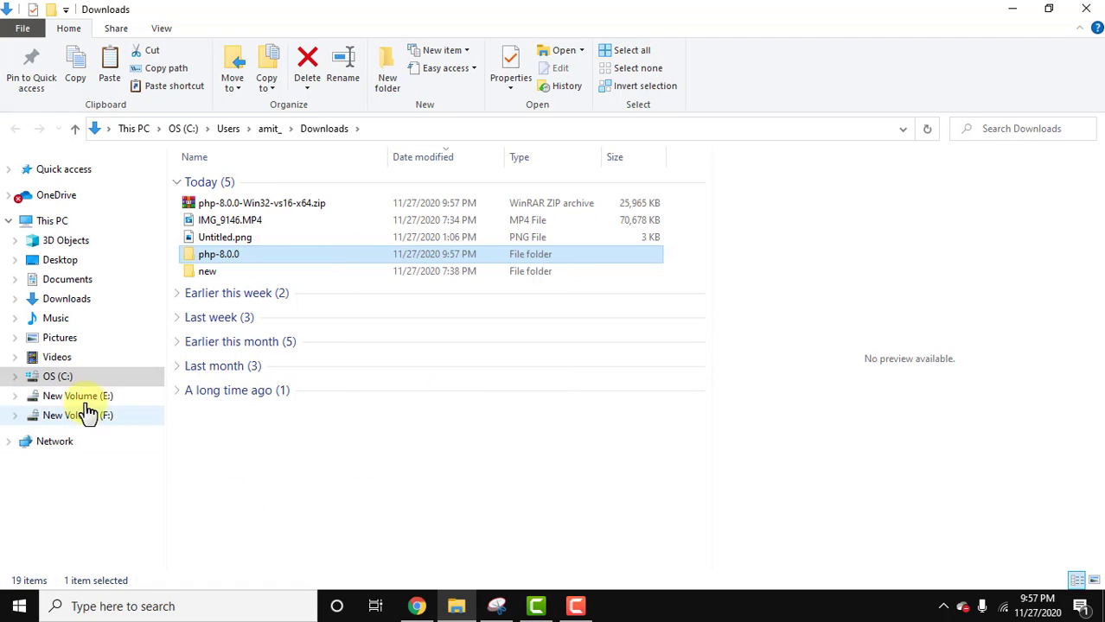
left_click(57, 380)
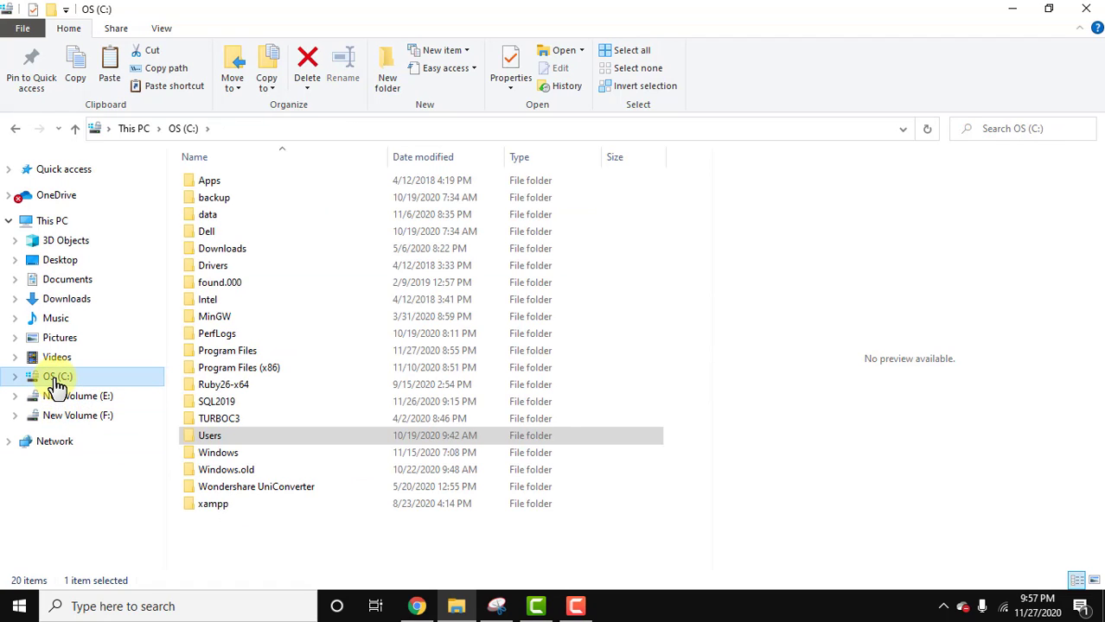
left_click(391, 555)
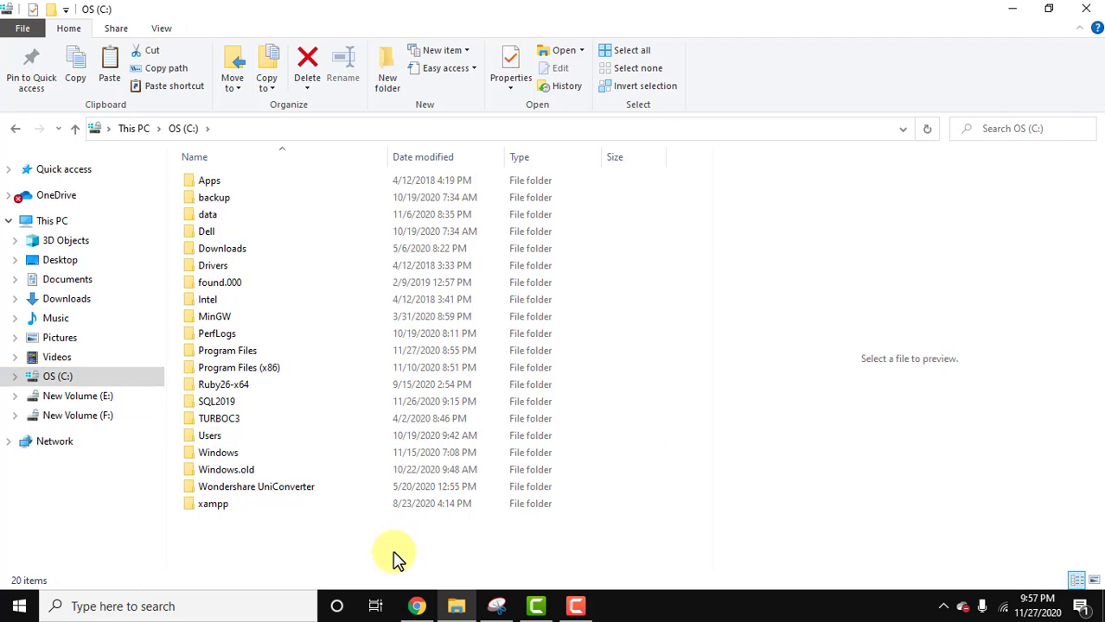
double_click(255, 359)
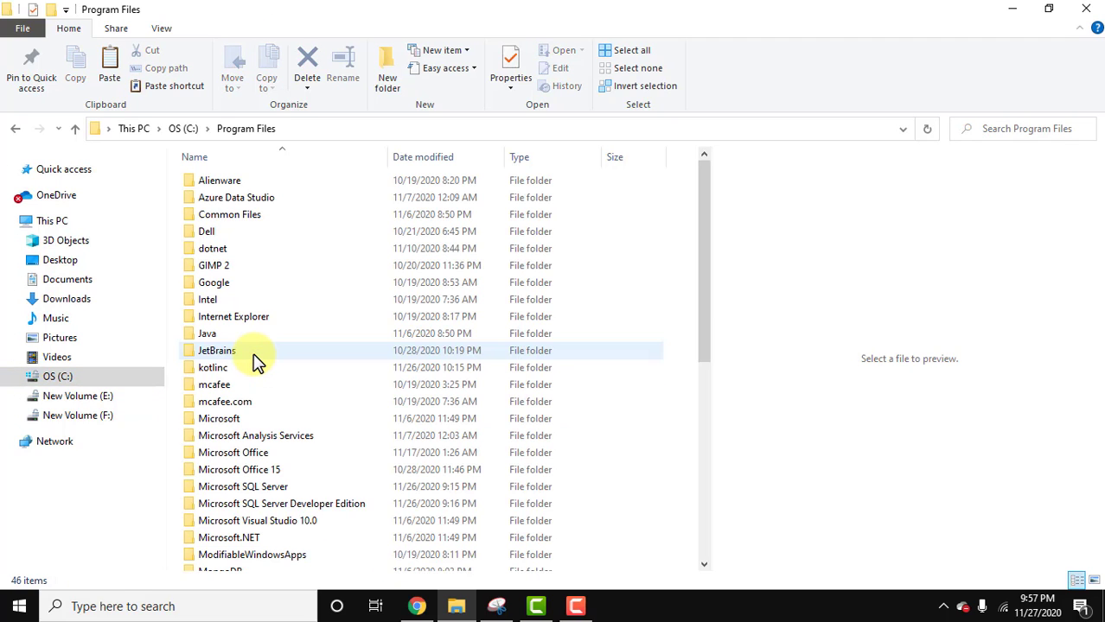
right_click(686, 297)
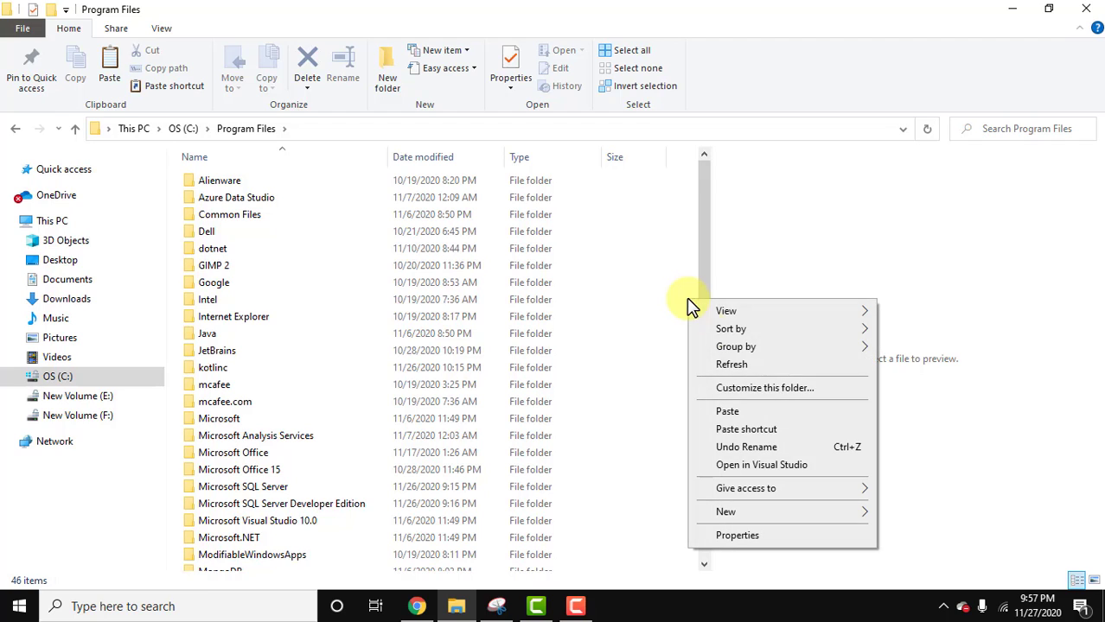
left_click(756, 409)
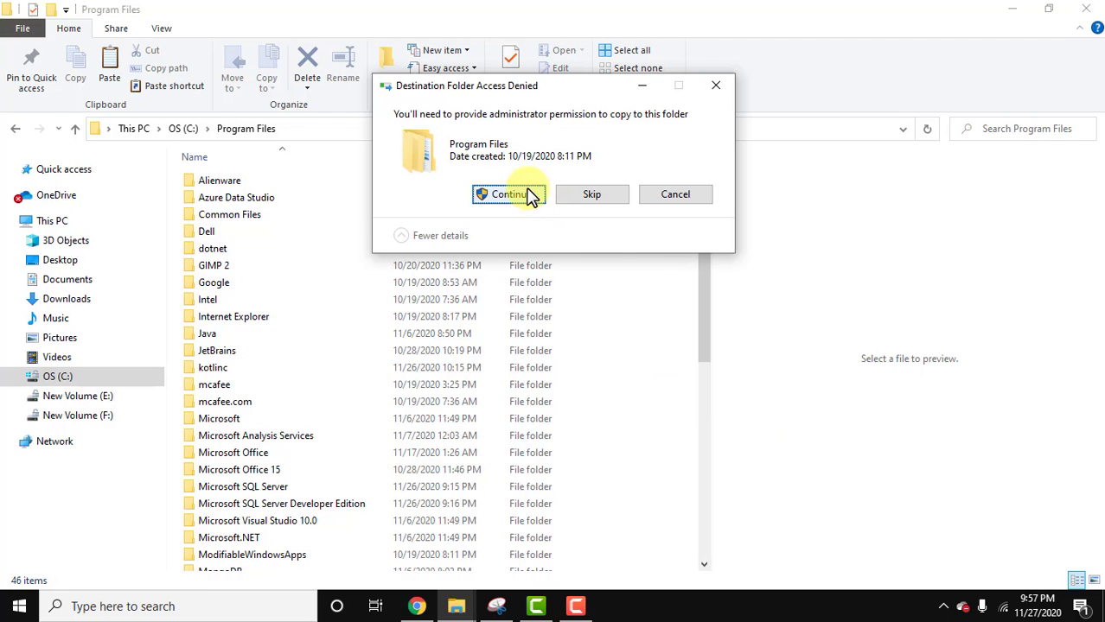
left_click(527, 194)
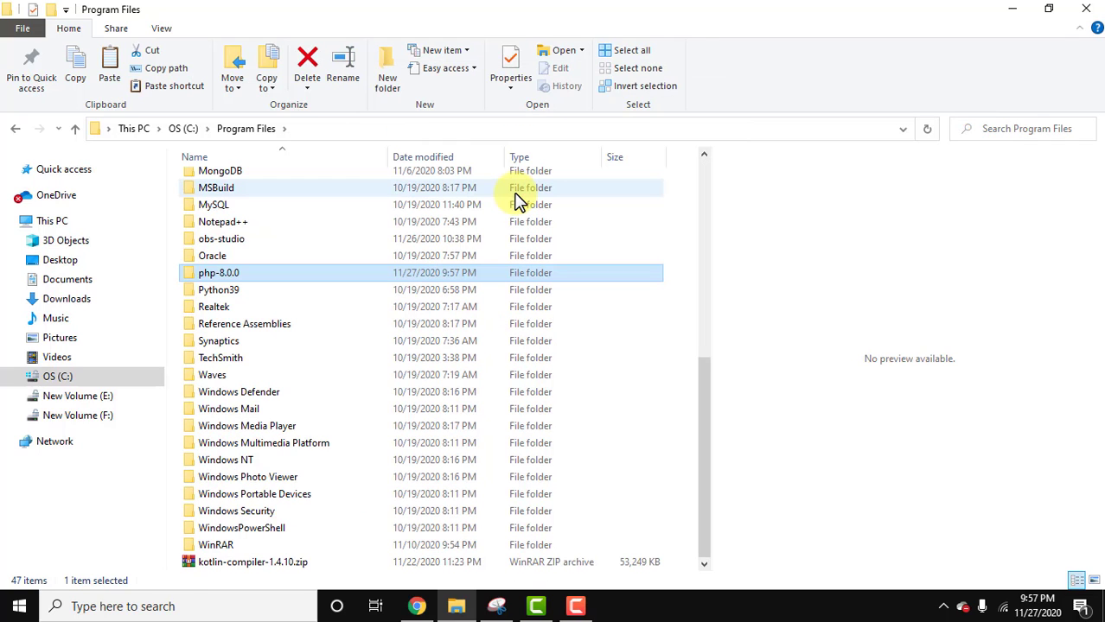
Step: Open the php-8.0.0 folder in Program Files and copy its path, C:\Program Files\php-8.0.0
double_click(314, 278)
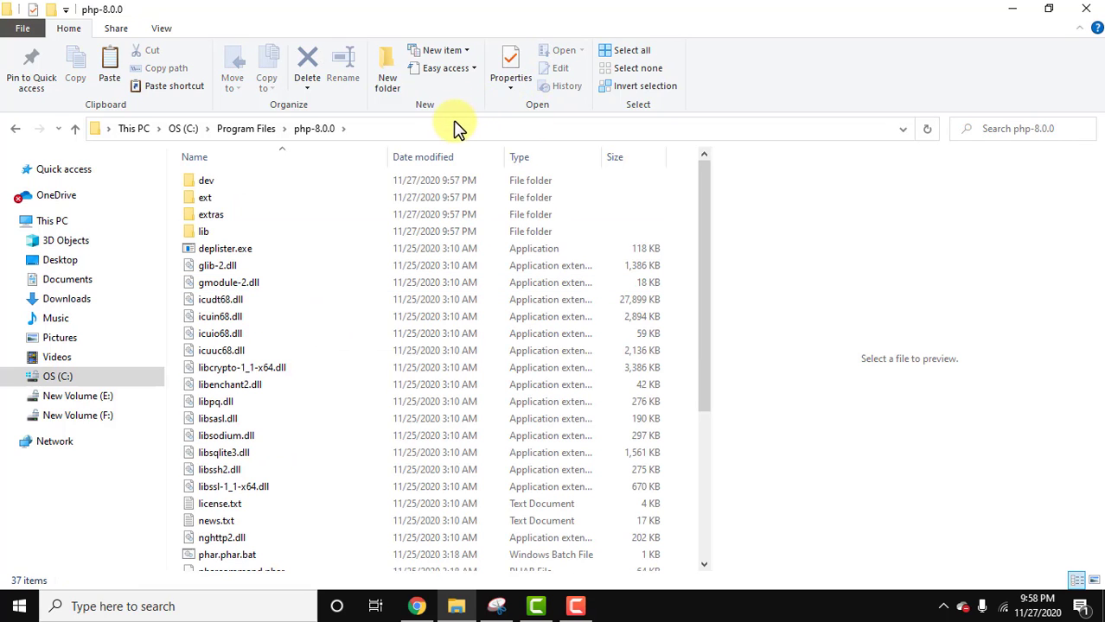
left_click(350, 130)
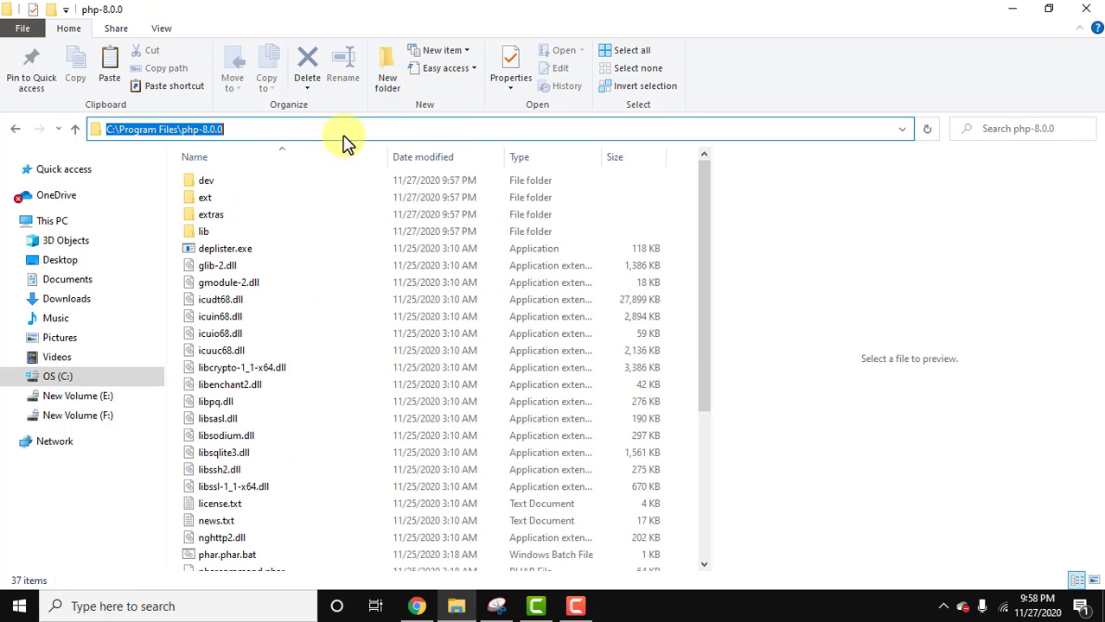
right_click(193, 136)
left_click(257, 192)
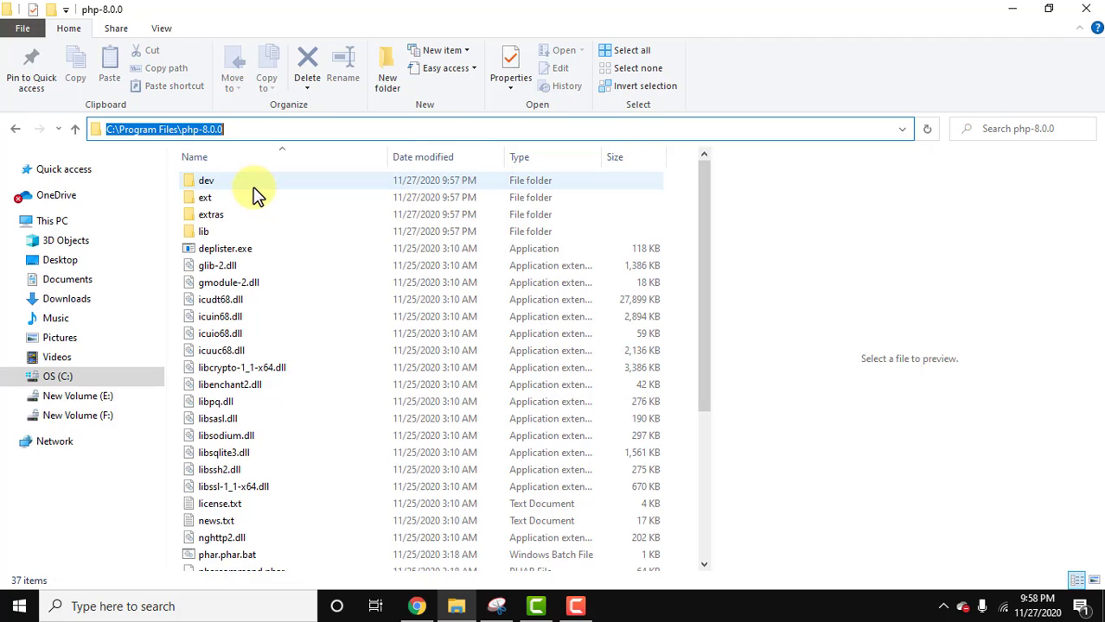
Step: Minimise the open windows to reach the desktop, search for "environment va" and open the system environment variables settings
left_click(281, 129)
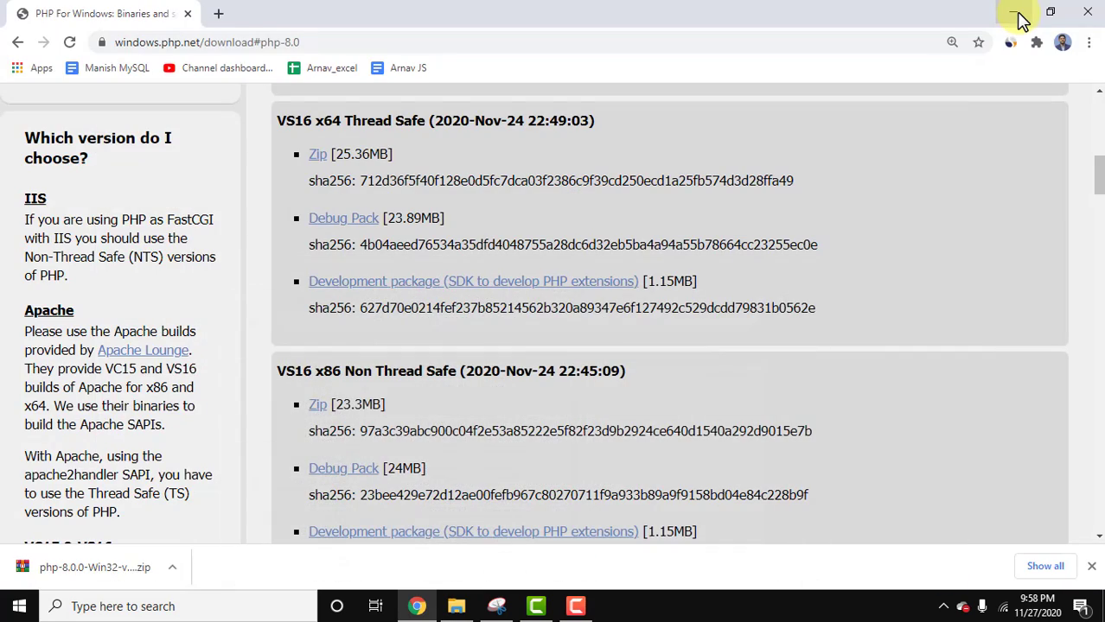
left_click(1016, 15)
left_click(1016, 16)
left_click(16, 607)
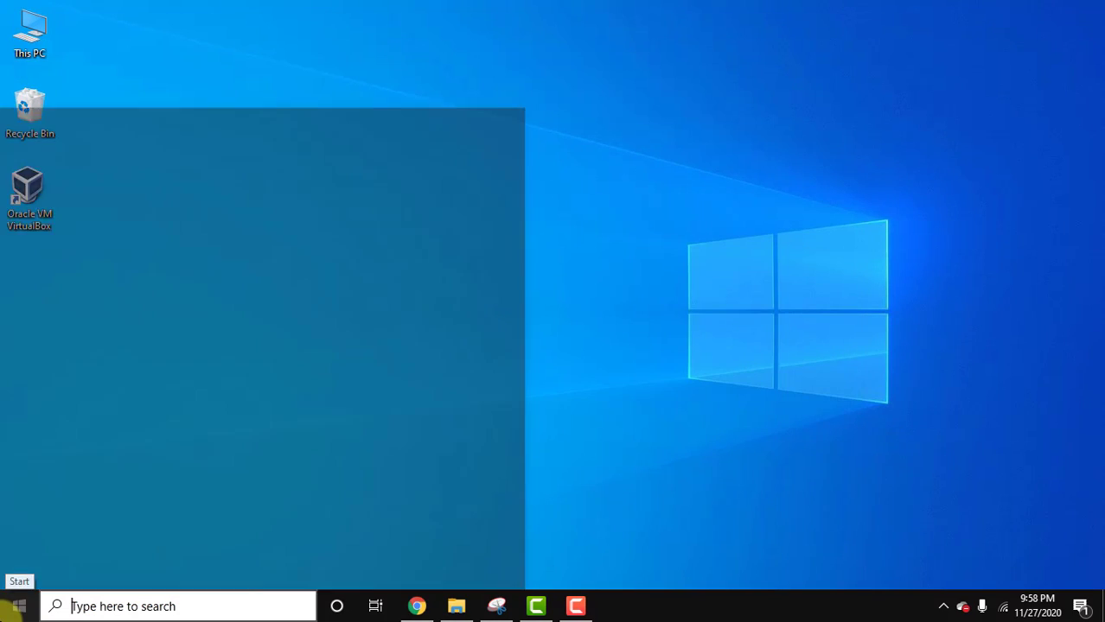
type("envir")
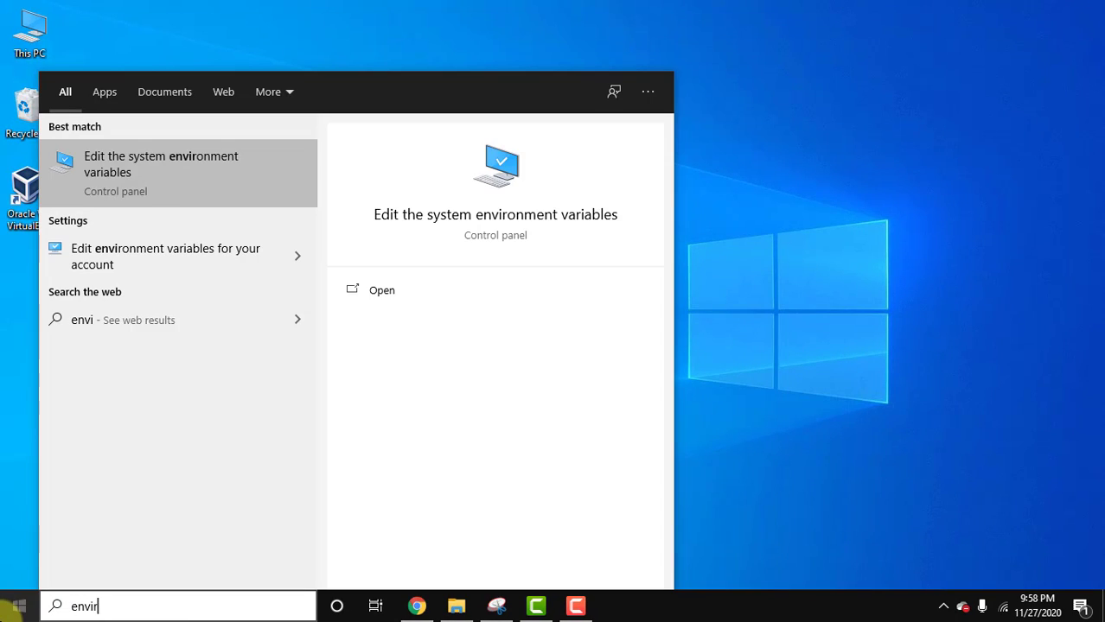
type("onment va")
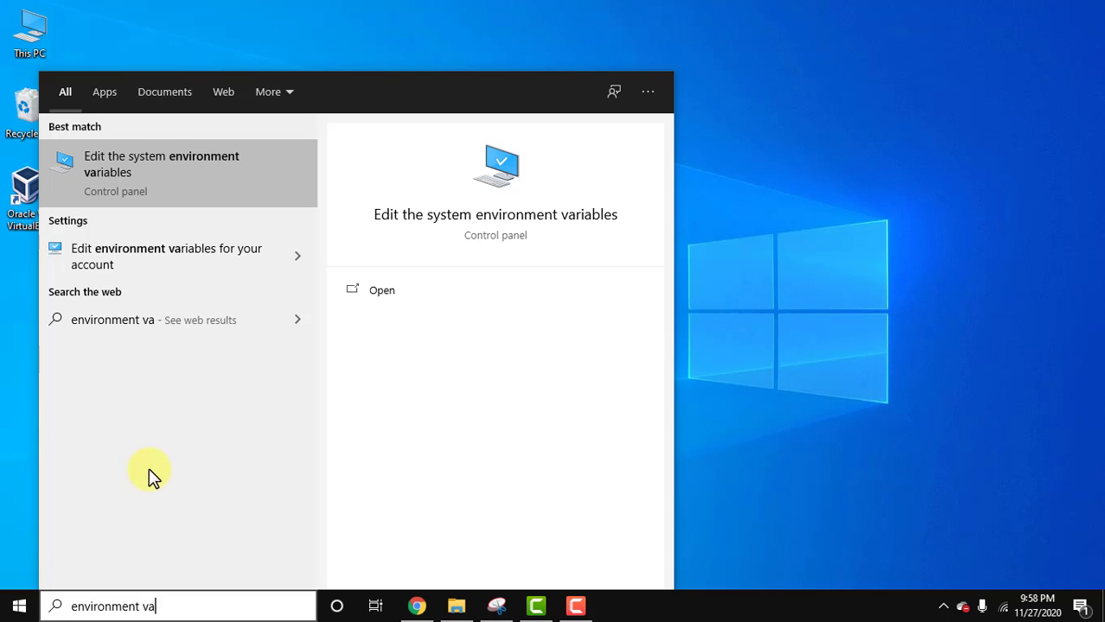
left_click(251, 180)
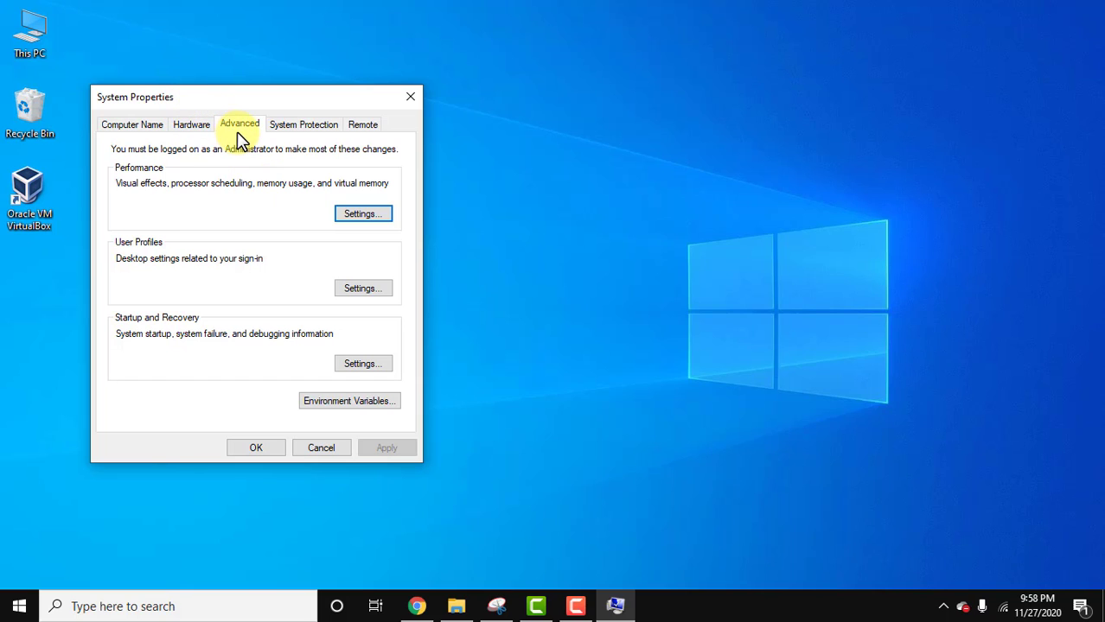
Step: Add C:\Program Files\php-8.0.0 as a new entry in the Path system variable
left_click(363, 402)
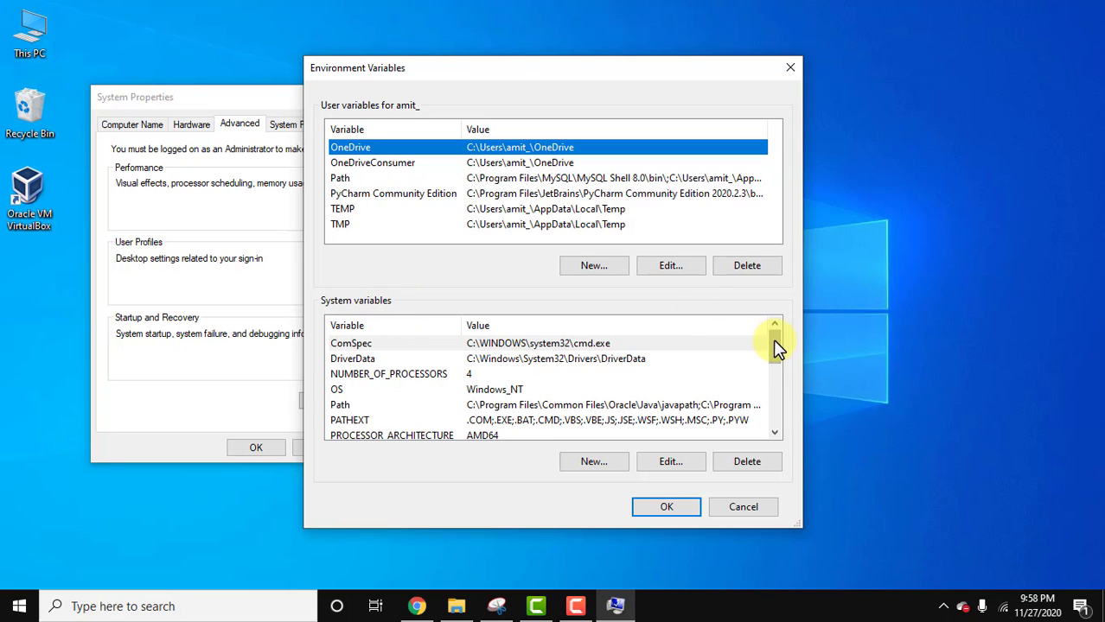
left_click_drag(775, 340, 728, 359)
left_click(405, 374)
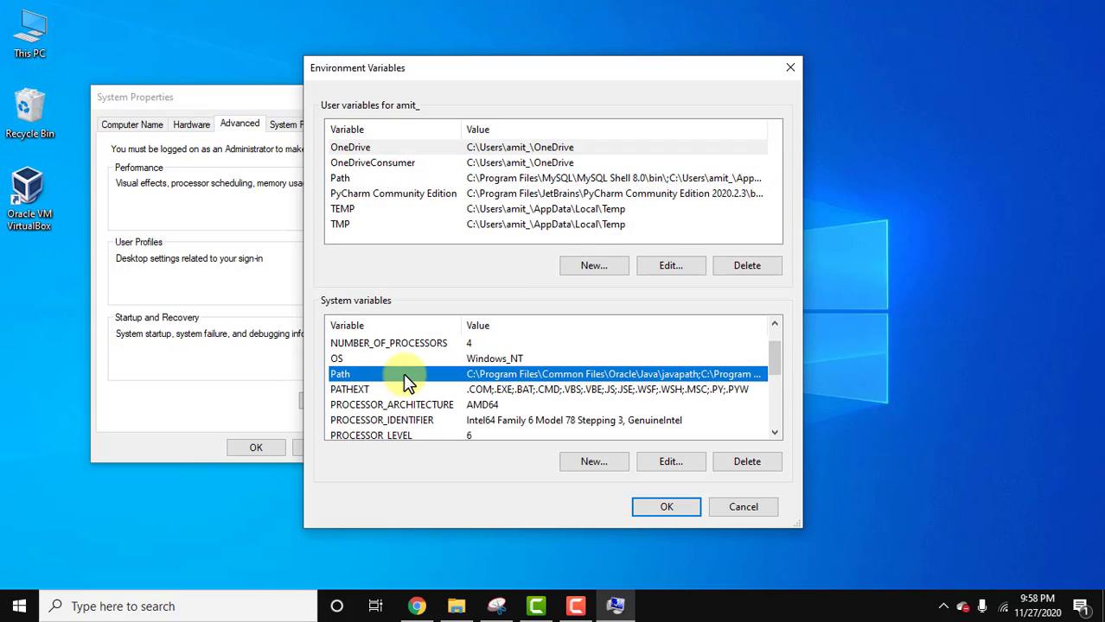
double_click(539, 373)
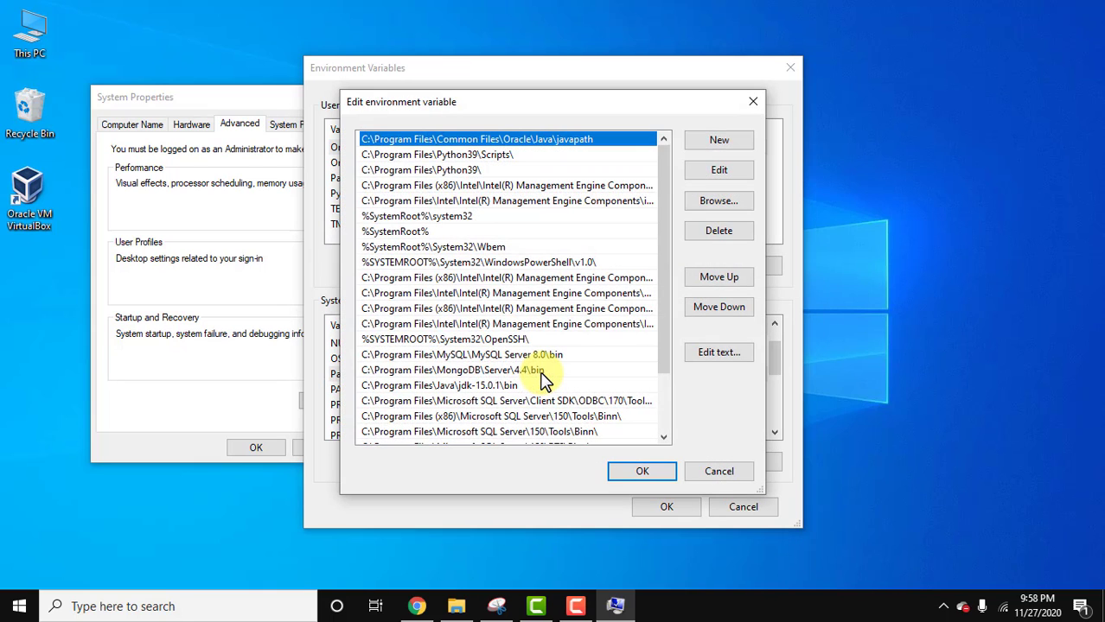
scroll(659, 423, "down", 2)
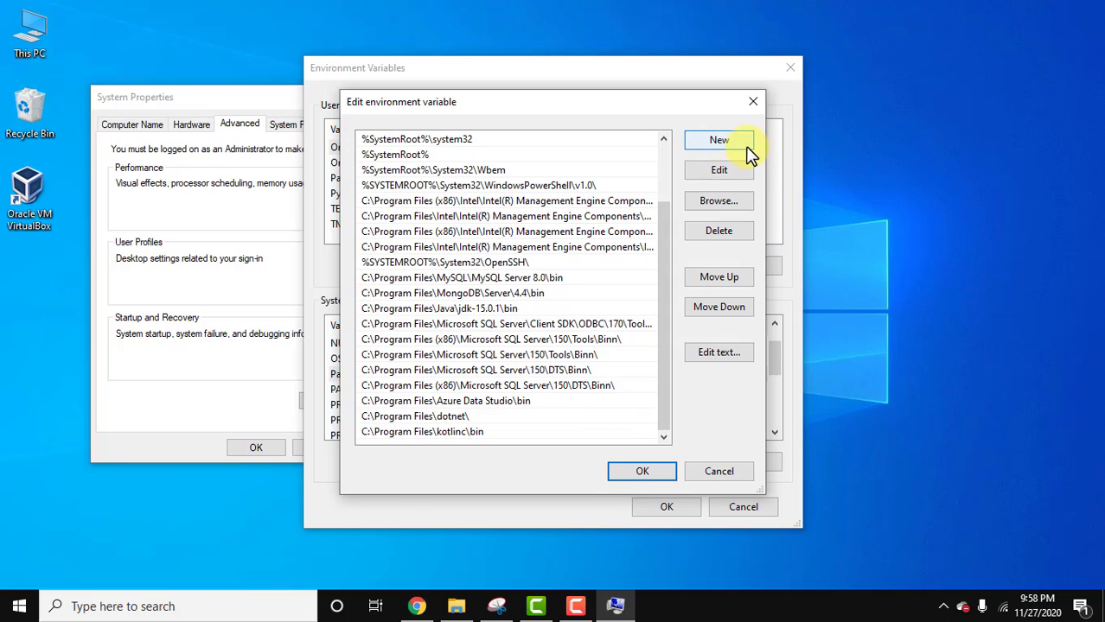
left_click(720, 140)
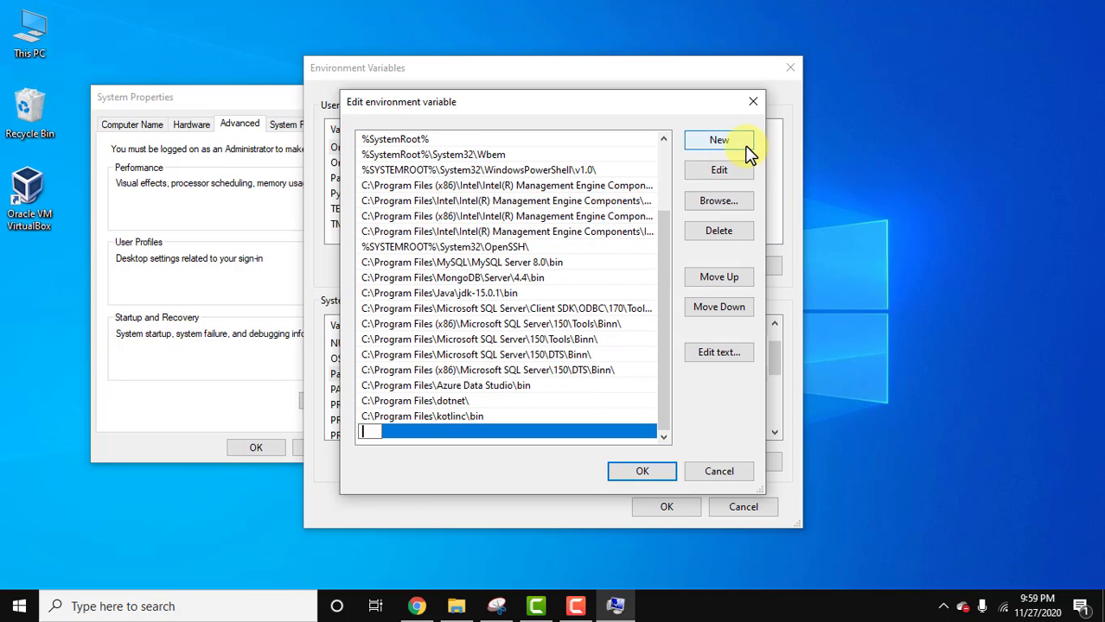
right_click(370, 428)
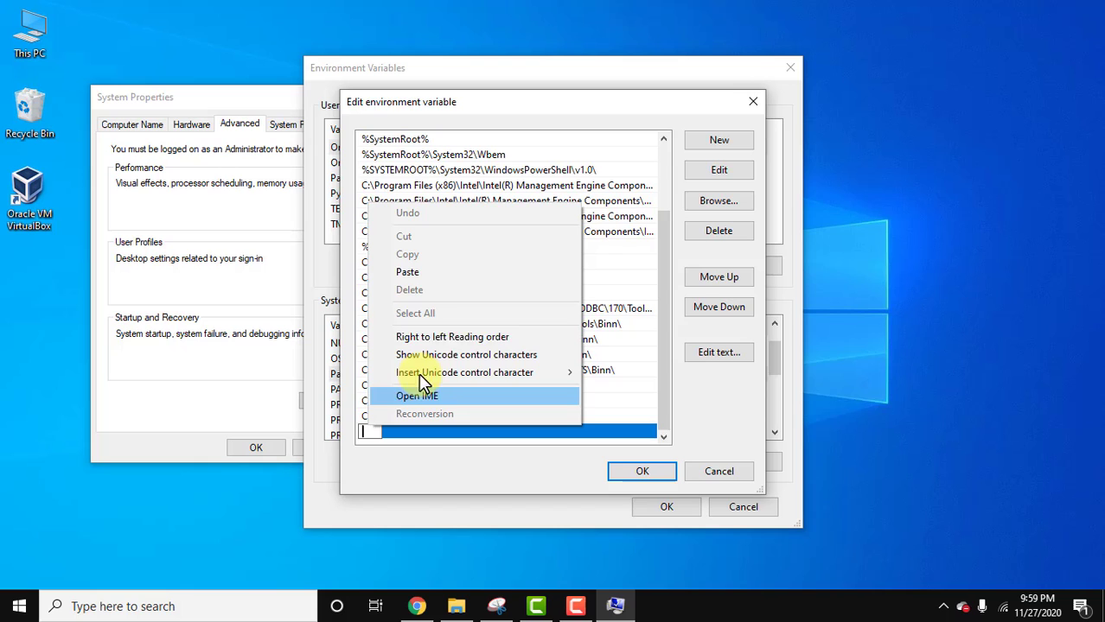
left_click(450, 275)
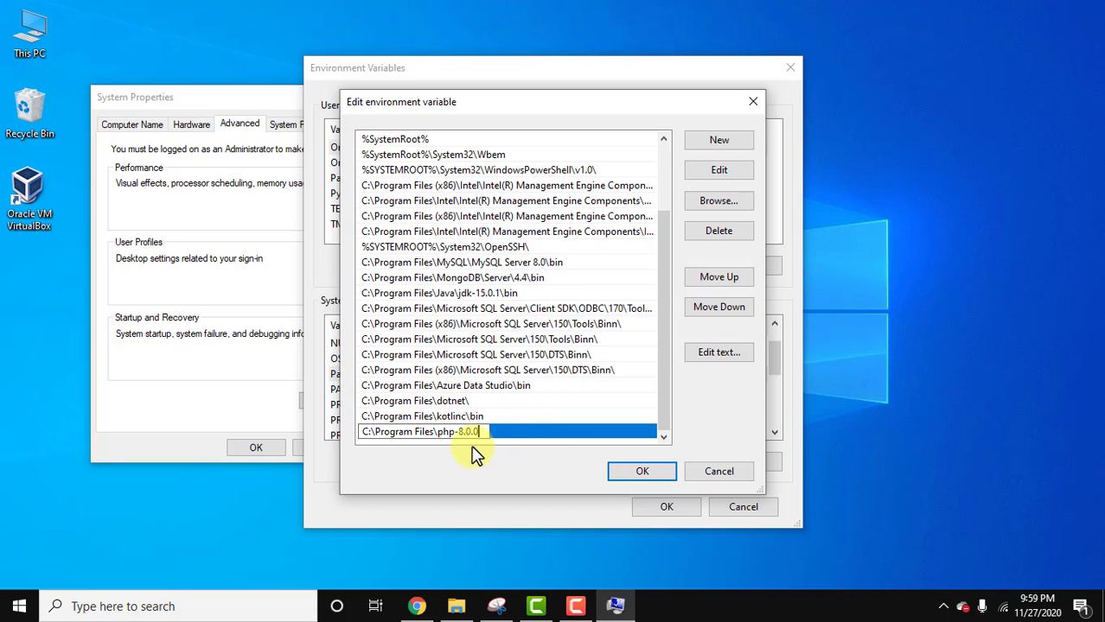
Step: Check the new Path entry against the full address of the php-8.0.0 folder in File Explorer
left_click(456, 608)
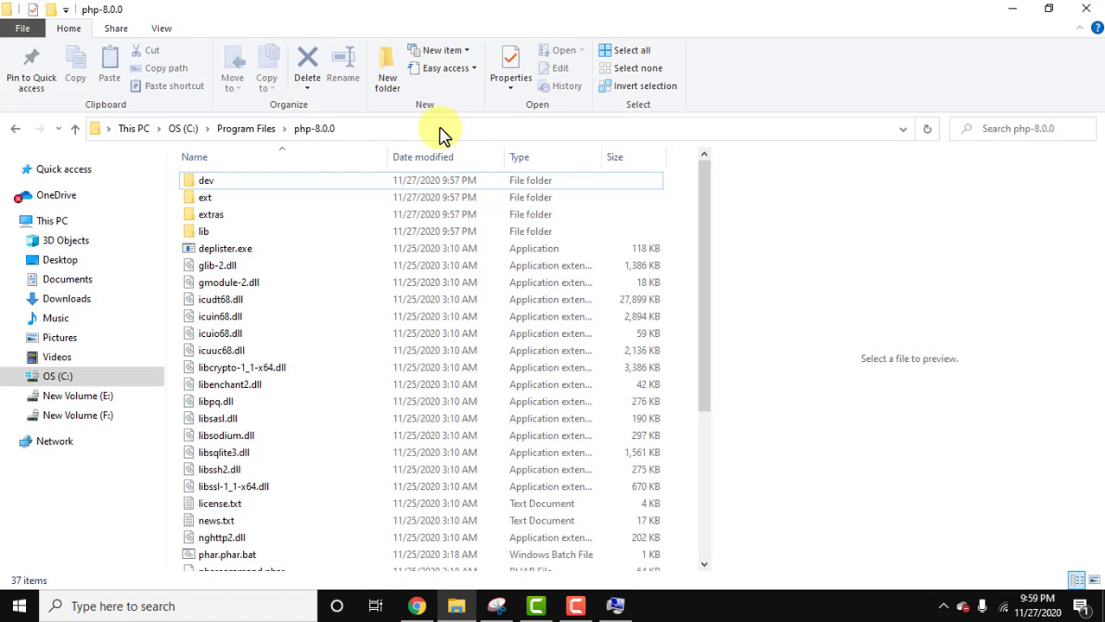
left_click(433, 130)
left_click(301, 131)
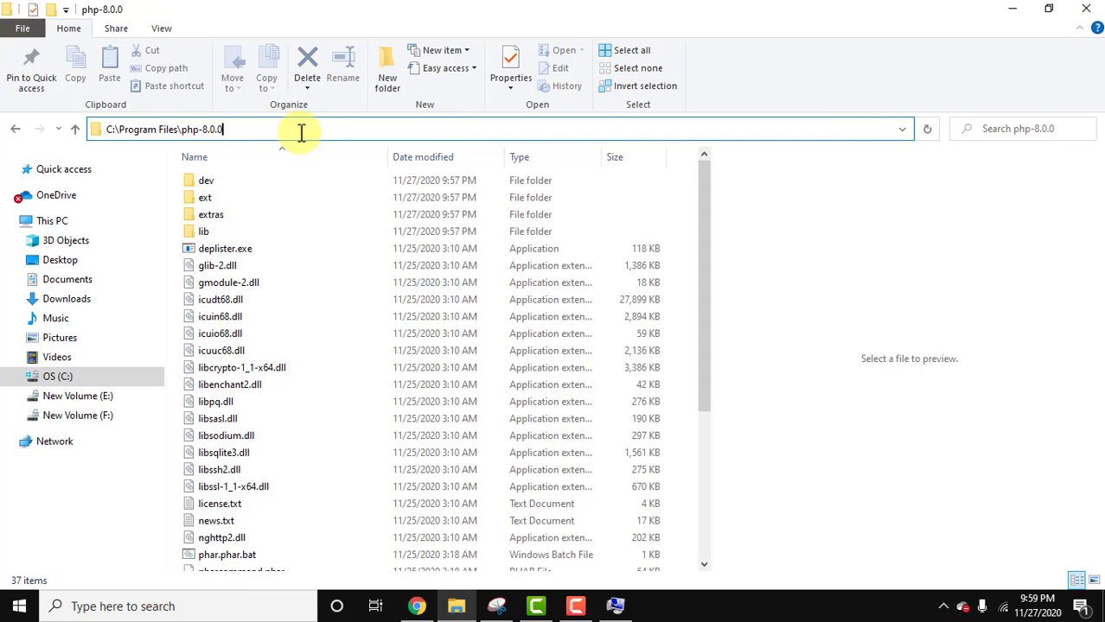
left_click(1013, 10)
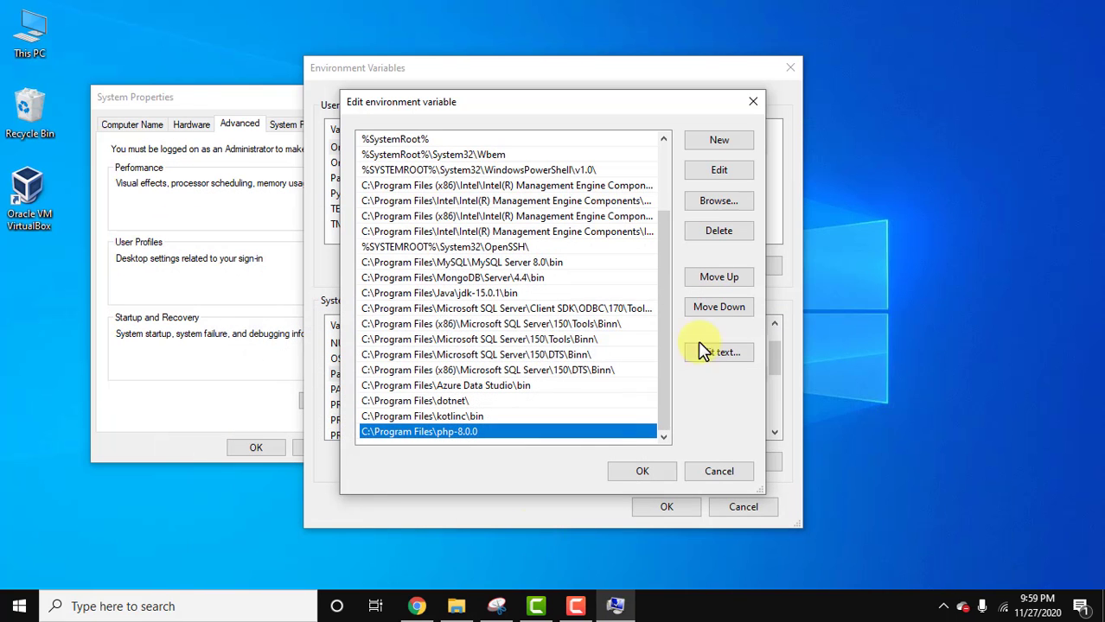
Step: Save the edited Path variable and close the Environment Variables and System Properties dialogs with the changes accepted
left_click(662, 468)
left_click(672, 513)
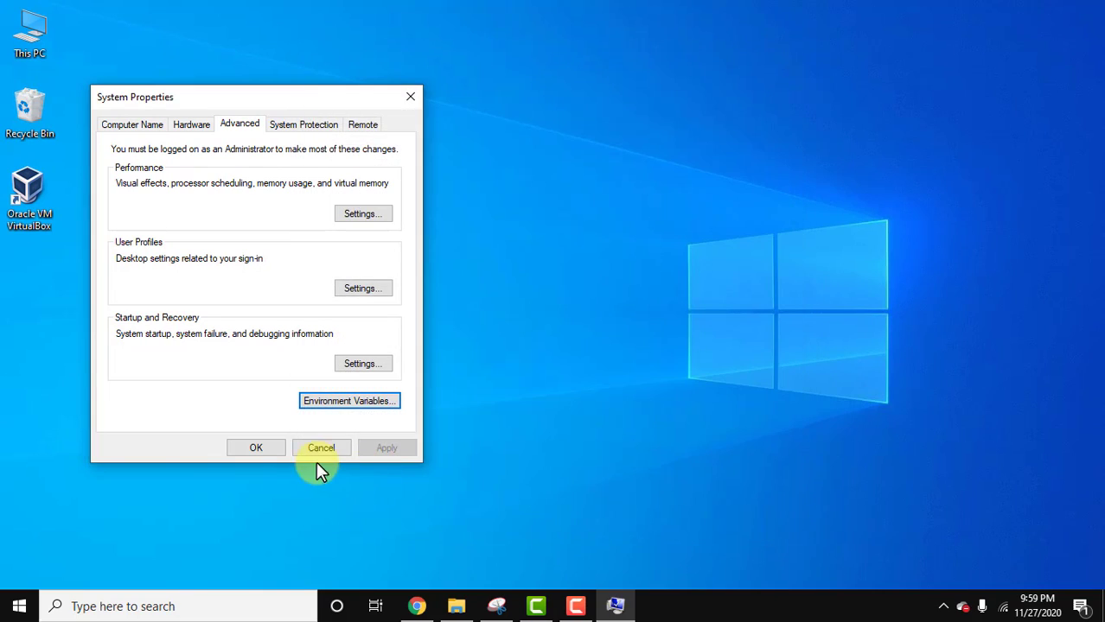
left_click(277, 449)
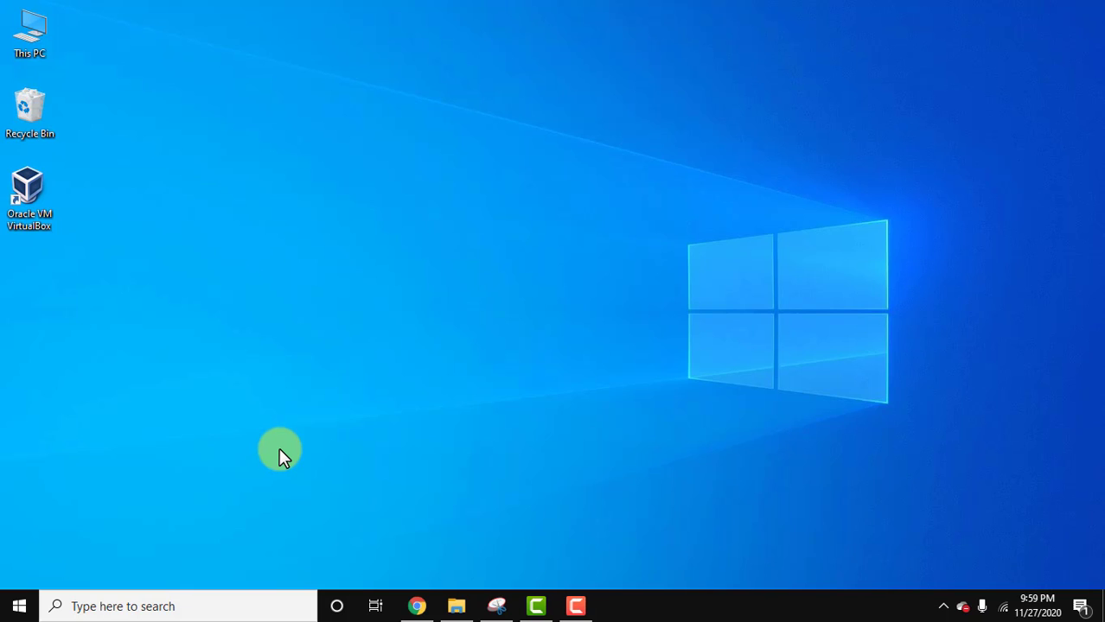
Step: Open Command Prompt by searching for cmd and run php -v to check the installed PHP version
left_click(18, 606)
type("cmd")
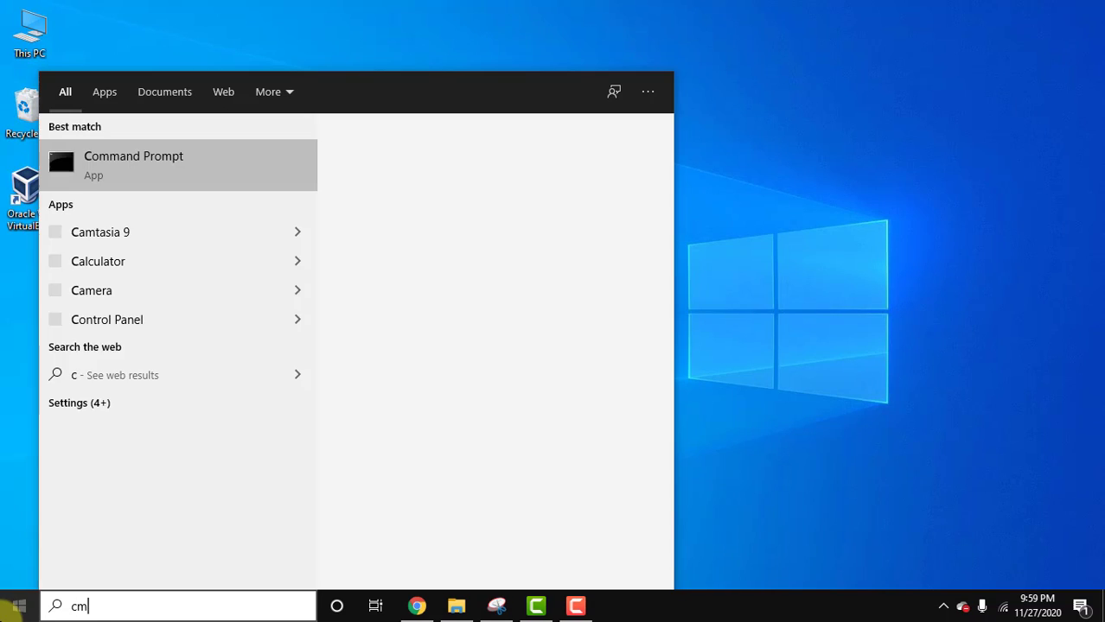
left_click(232, 179)
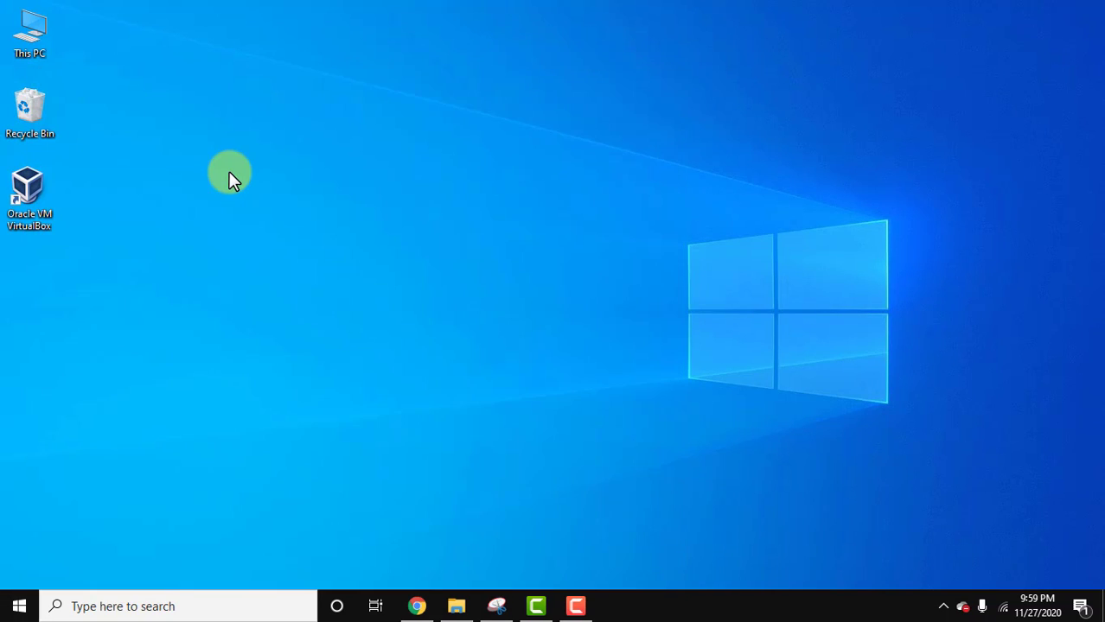
left_click_drag(390, 30, 408, 28)
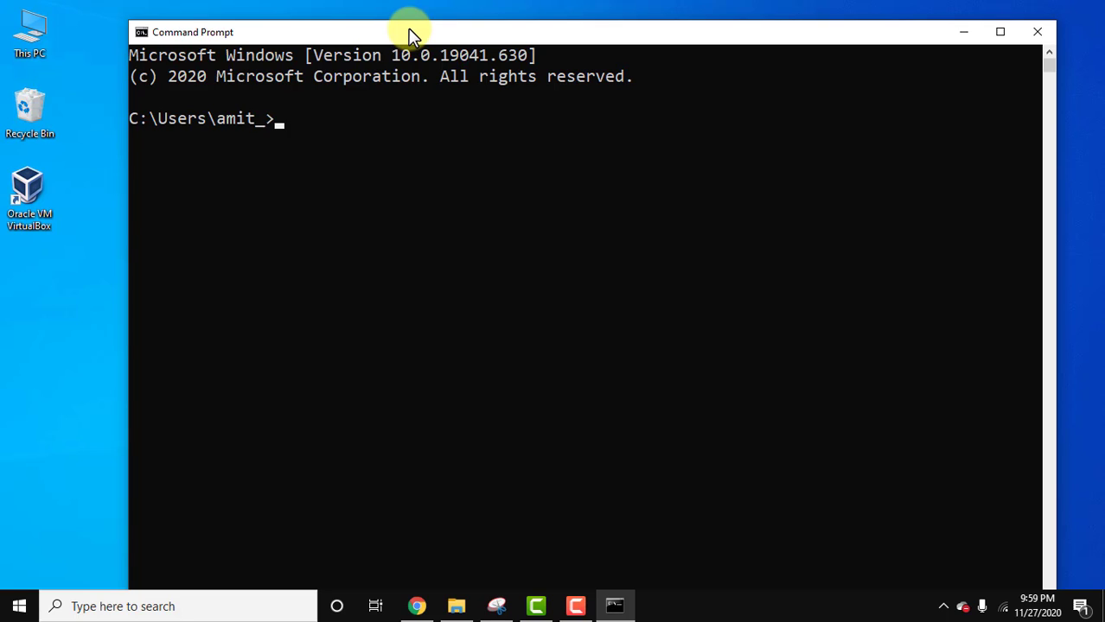
type("php -v")
key("Return")
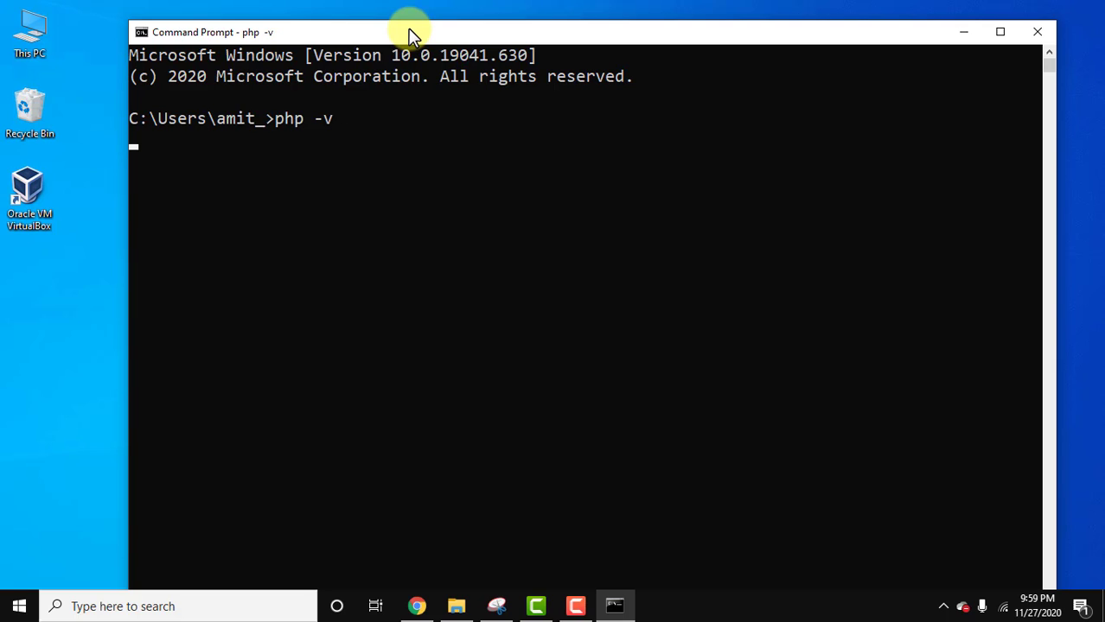